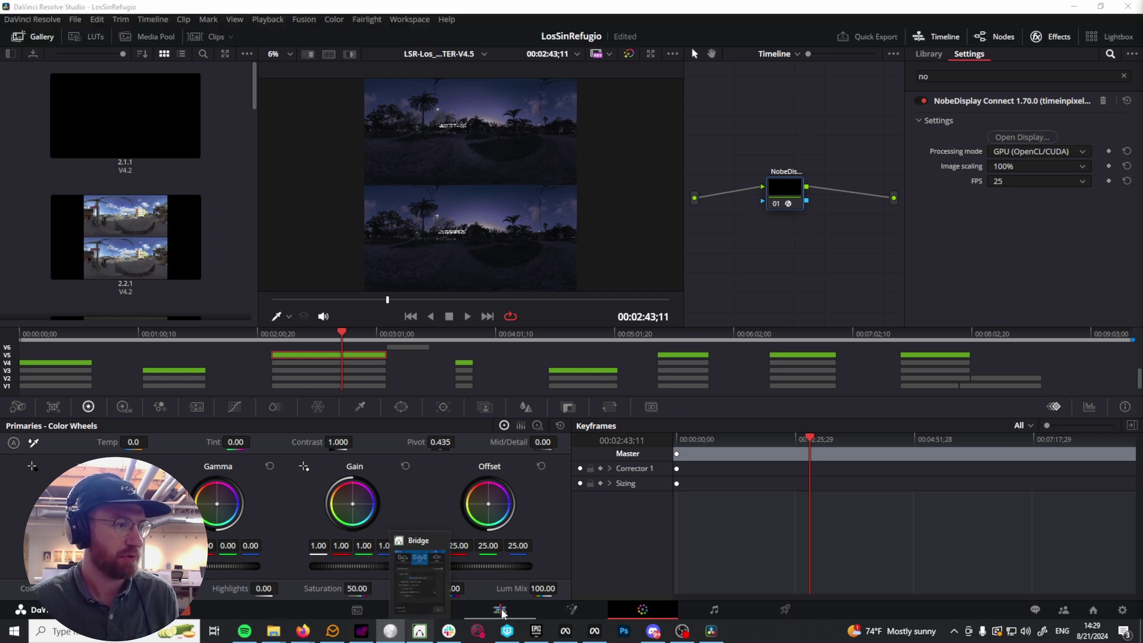
Step: Open the Edit page and move the timeline playhead to 00:02:38:05
{"action": "left_click", "coordinate": [500, 609]}
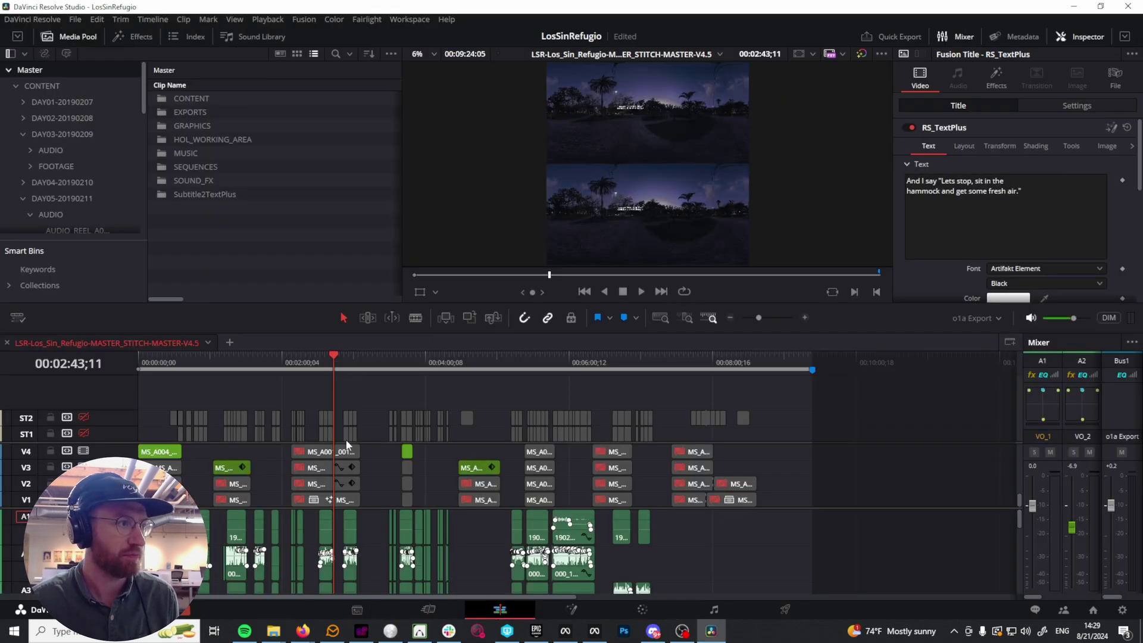
{"action": "left_click", "coordinate": [333, 369]}
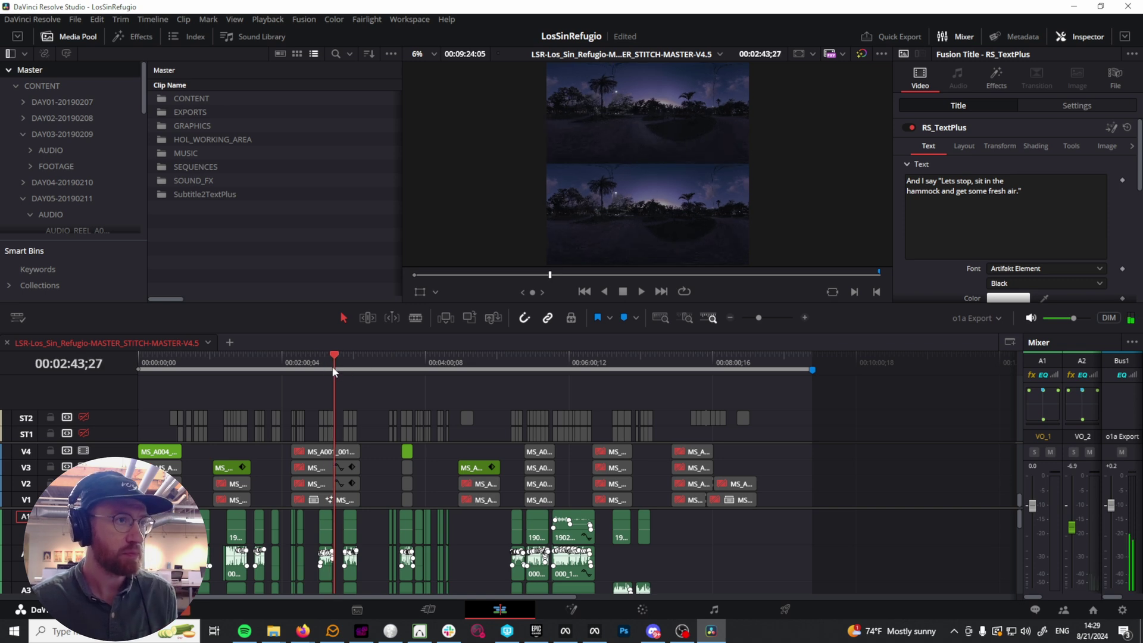
{"action": "left_click", "coordinate": [328, 366]}
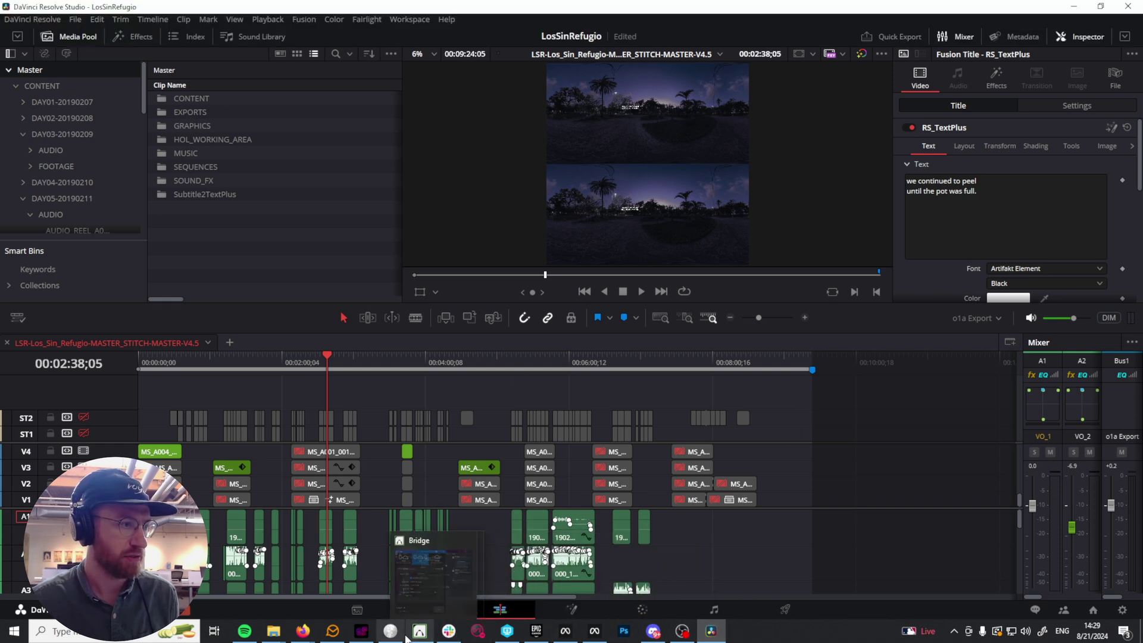
Step: Switch to Firefox and look over the NDI Tools page, highlighting its web address
{"action": "mouse_move", "coordinate": [354, 635]}
{"action": "mouse_move", "coordinate": [303, 632]}
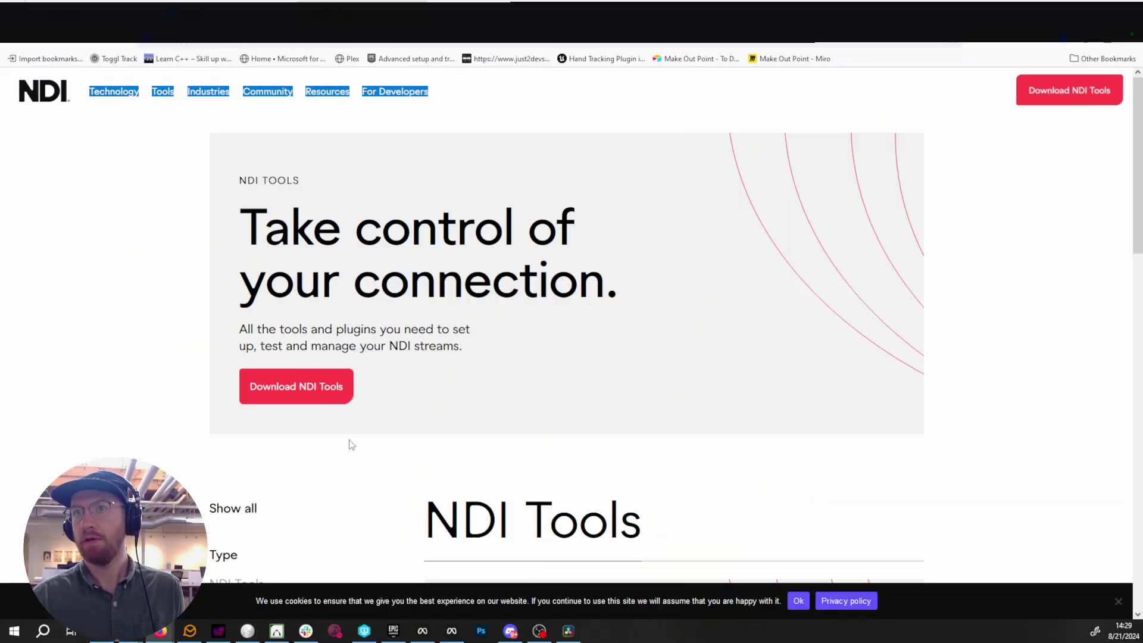
{"action": "left_click", "coordinate": [231, 162]}
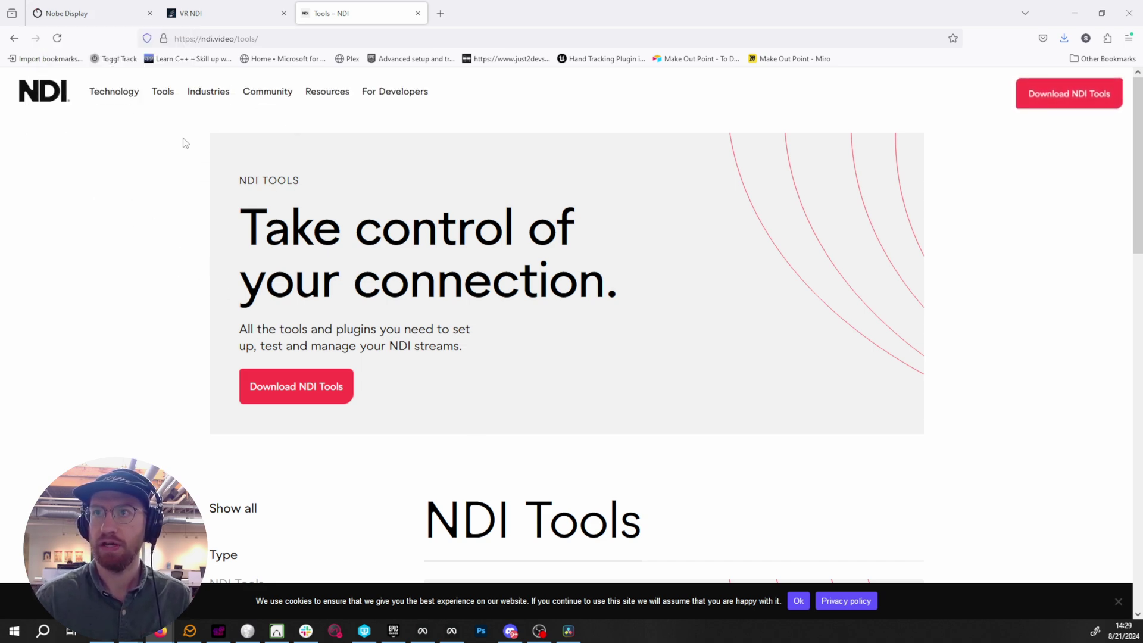
{"action": "left_click_drag", "start_coordinate": [343, 35], "coordinate": [194, 38]}
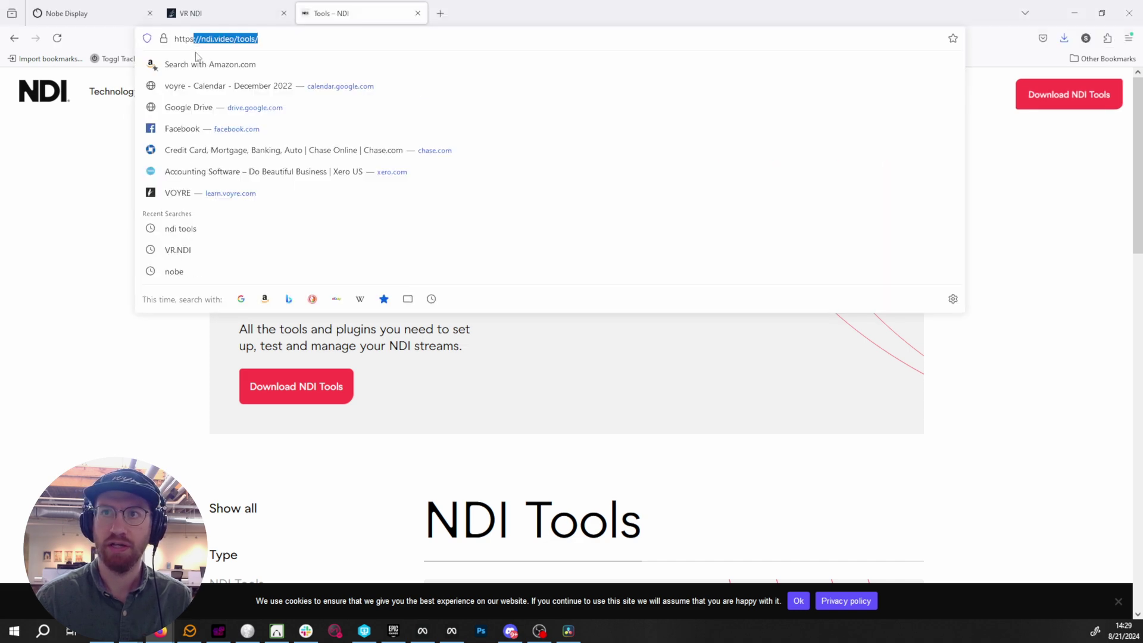
{"action": "left_click", "coordinate": [97, 244]}
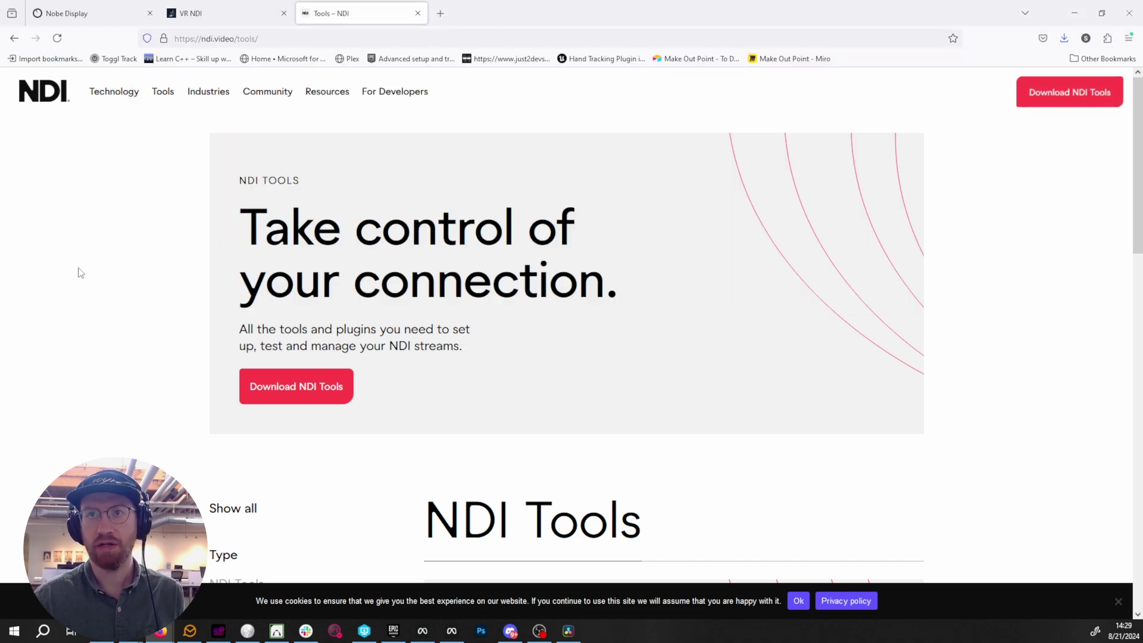
{"action": "scroll", "coordinate": [87, 276], "scroll_direction": "down", "scroll_amount": 2}
{"action": "scroll", "coordinate": [87, 275], "scroll_direction": "up", "scroll_amount": 2}
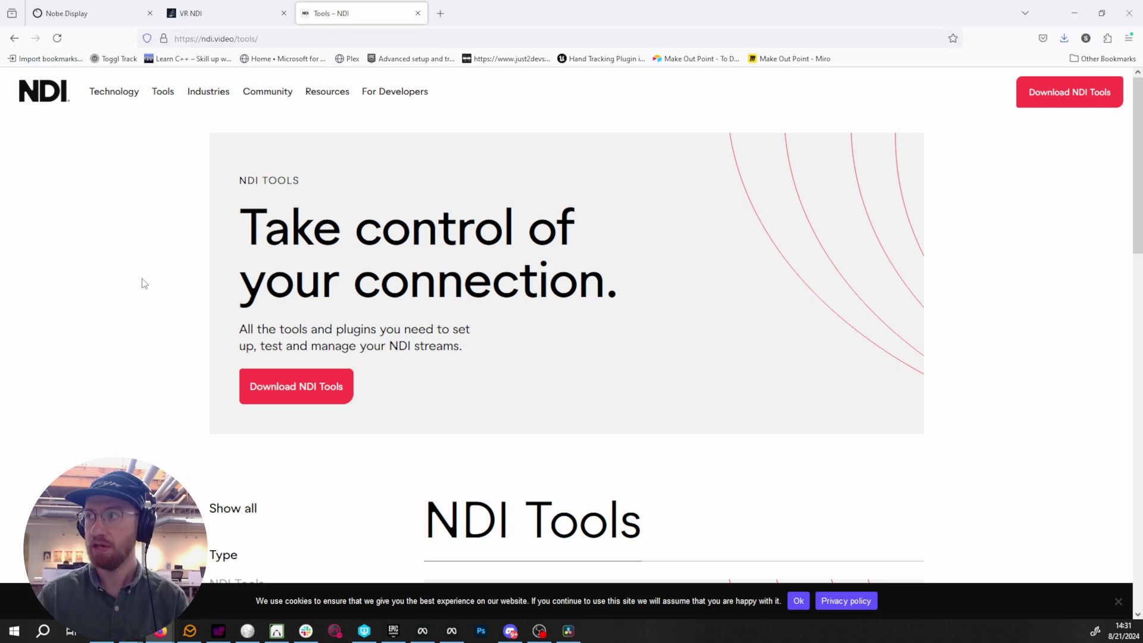
Step: Open the NDI Tools download page and review its Windows and MacOS download options and web address
{"action": "left_click", "coordinate": [1068, 96]}
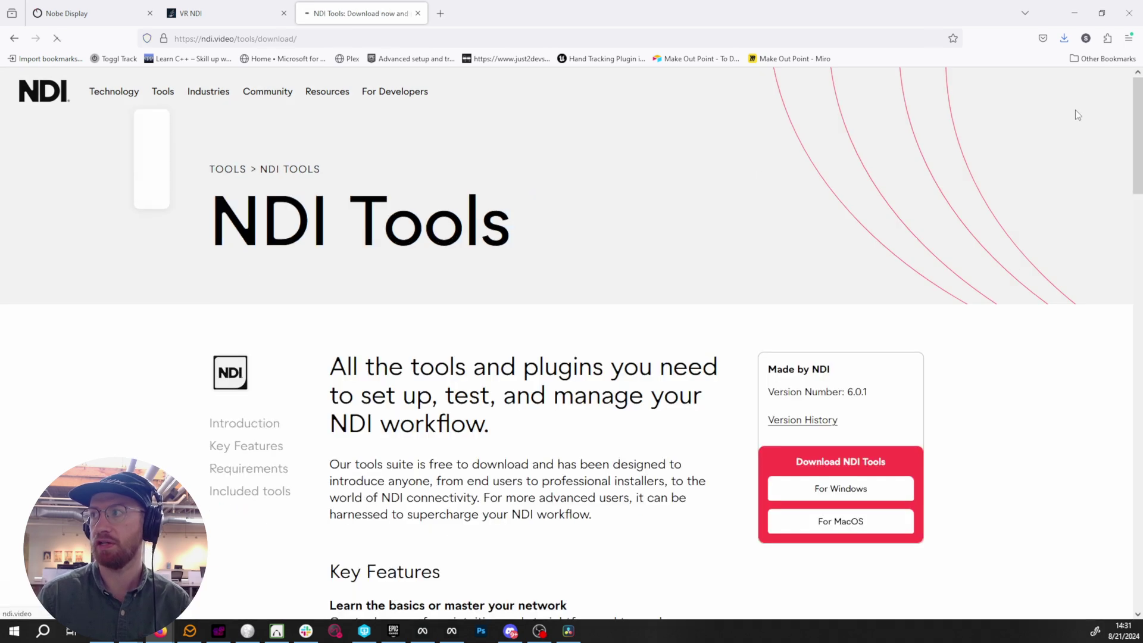
{"action": "scroll", "coordinate": [1061, 333], "scroll_direction": "down", "scroll_amount": 2}
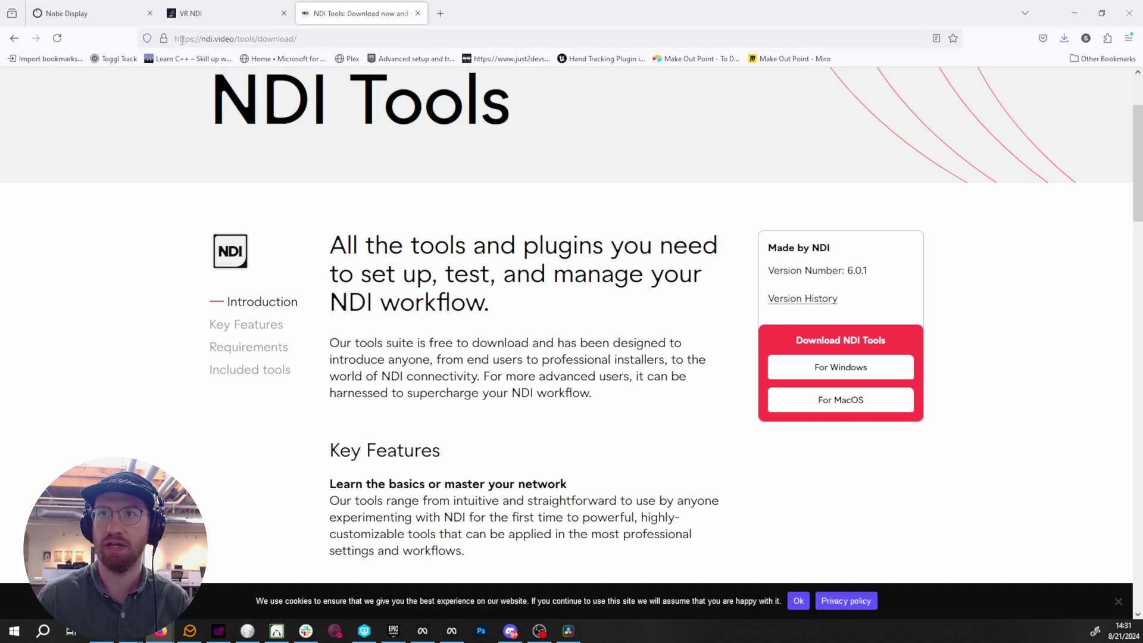
{"action": "left_click_drag", "start_coordinate": [182, 39], "coordinate": [298, 39]}
{"action": "left_click", "coordinate": [334, 41]}
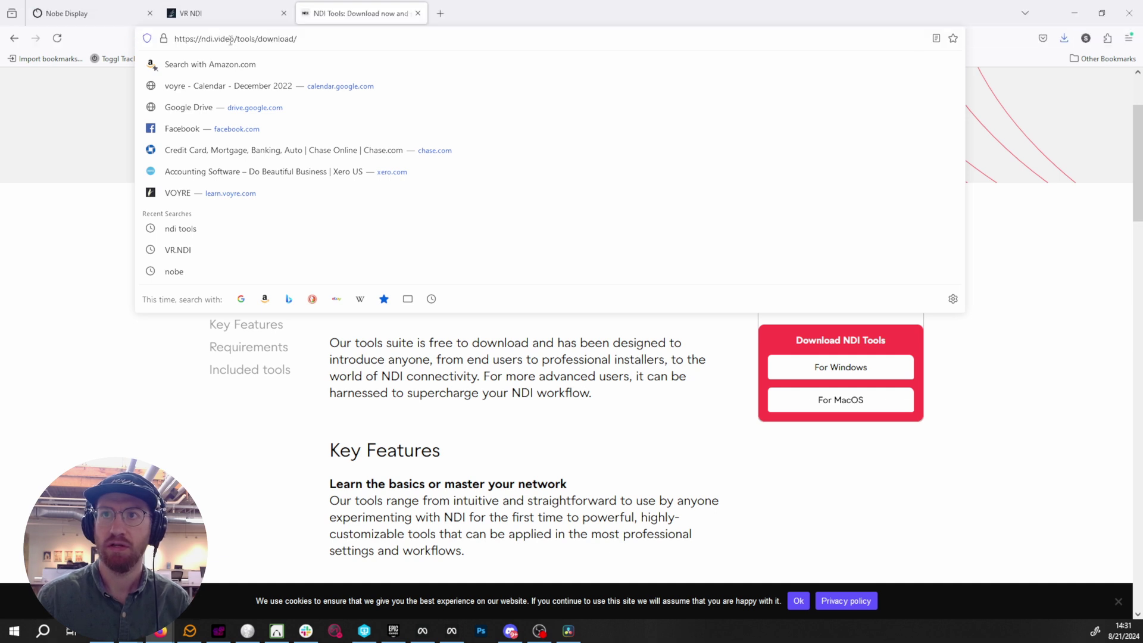
{"action": "left_click_drag", "start_coordinate": [298, 38], "coordinate": [190, 39]}
{"action": "left_click", "coordinate": [16, 185]}
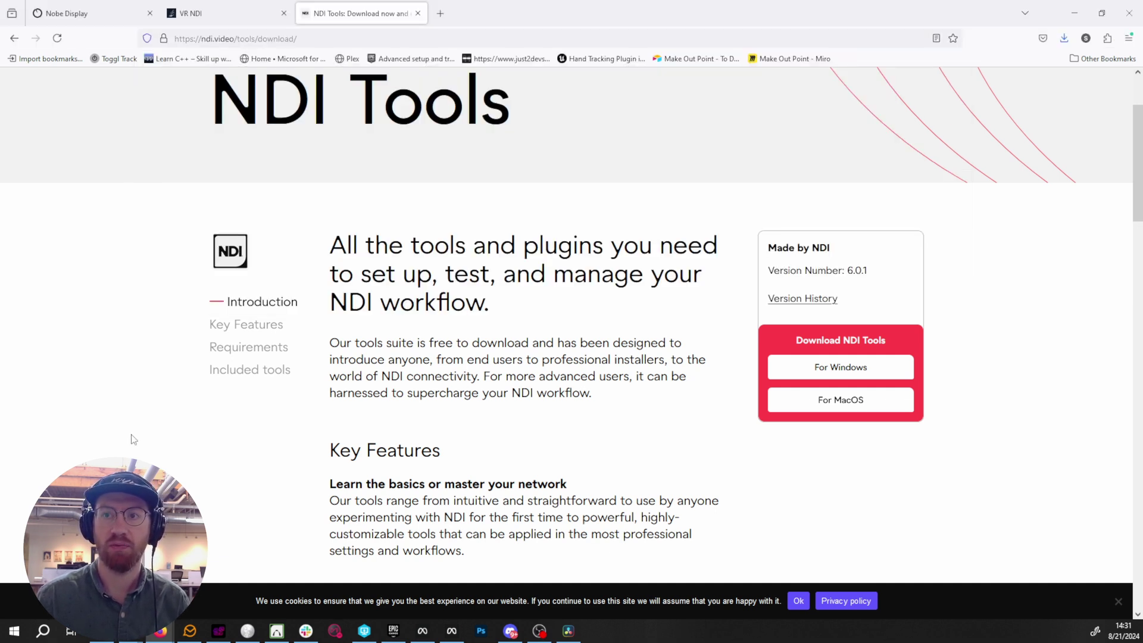
{"action": "scroll", "coordinate": [486, 470], "scroll_direction": "up", "scroll_amount": 3}
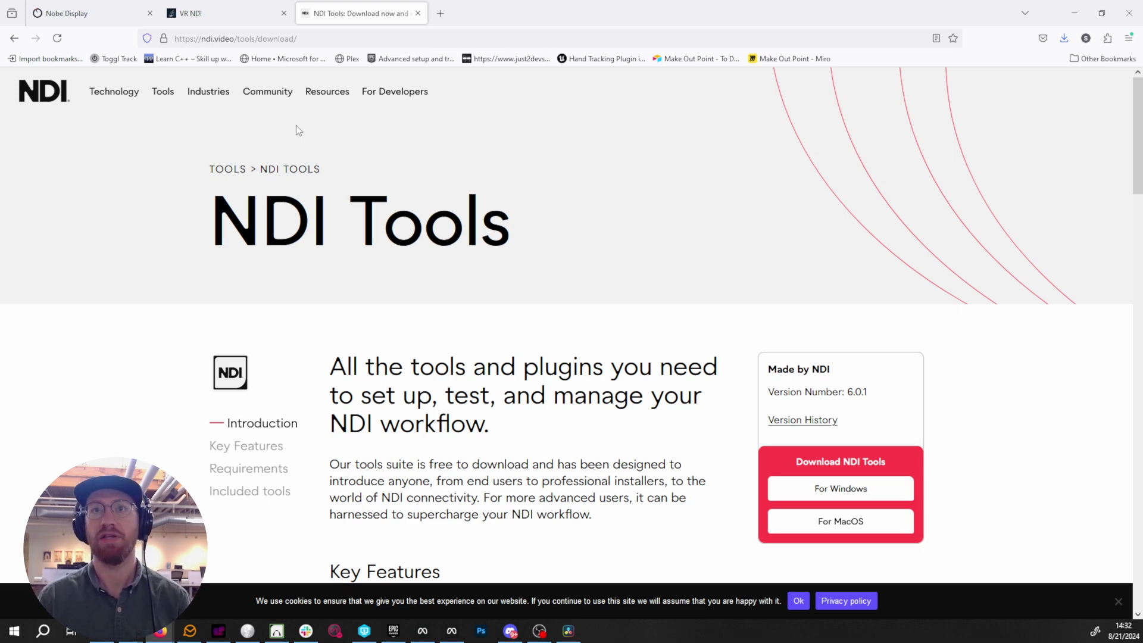
Step: Bring up the Nobe Display pricing page and highlight its web address
{"action": "mouse_move", "coordinate": [262, 91]}
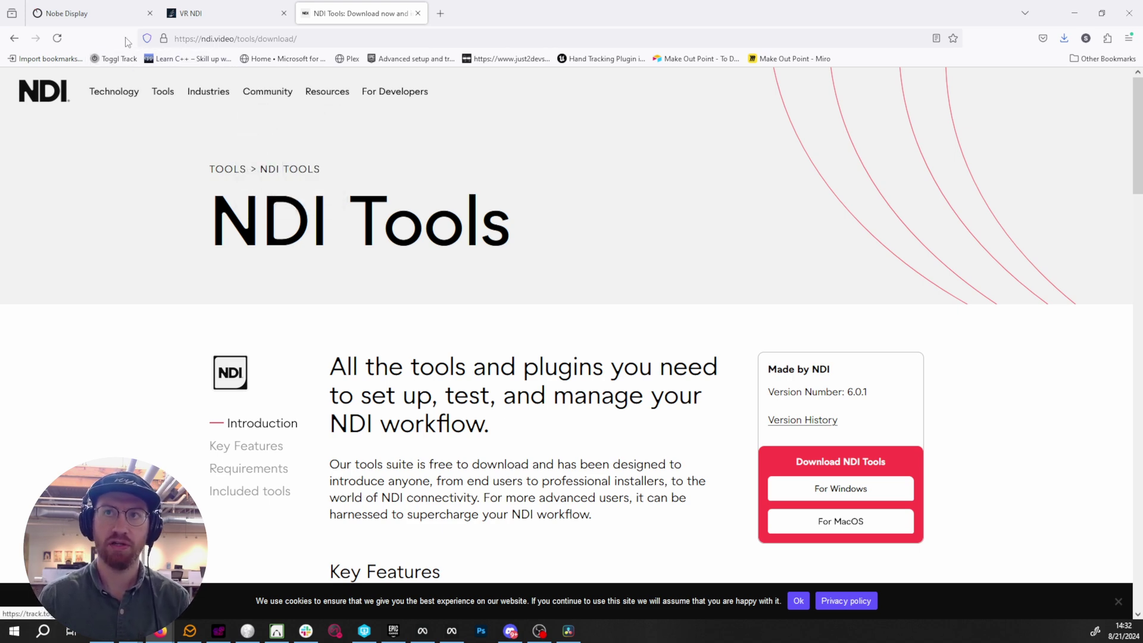
{"action": "left_click", "coordinate": [109, 17]}
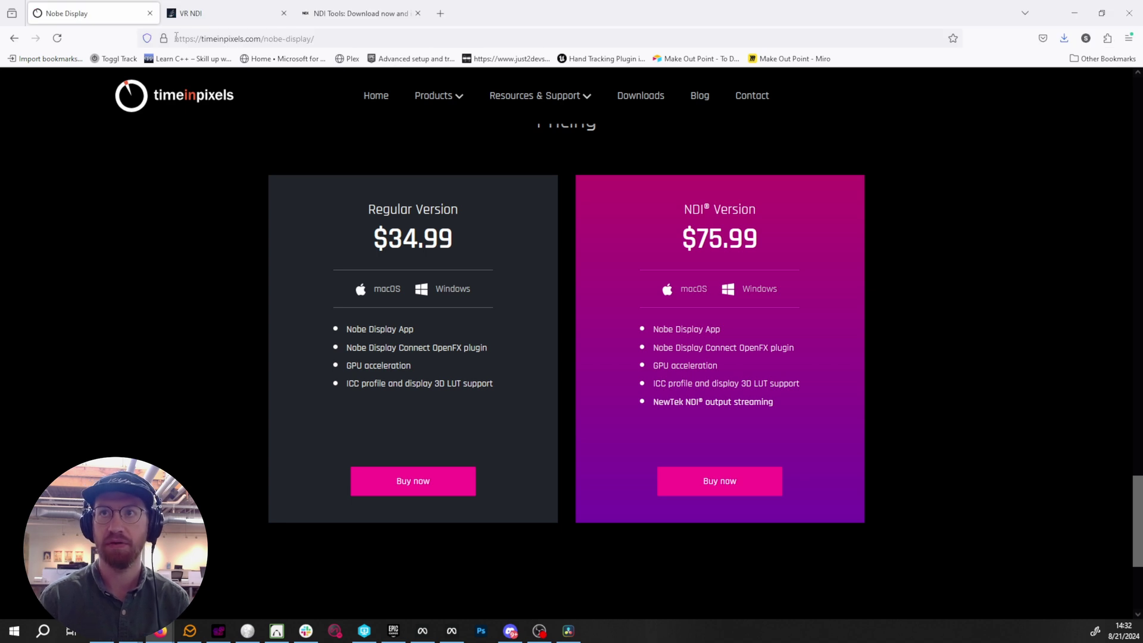
{"action": "left_click_drag", "start_coordinate": [176, 38], "coordinate": [319, 37]}
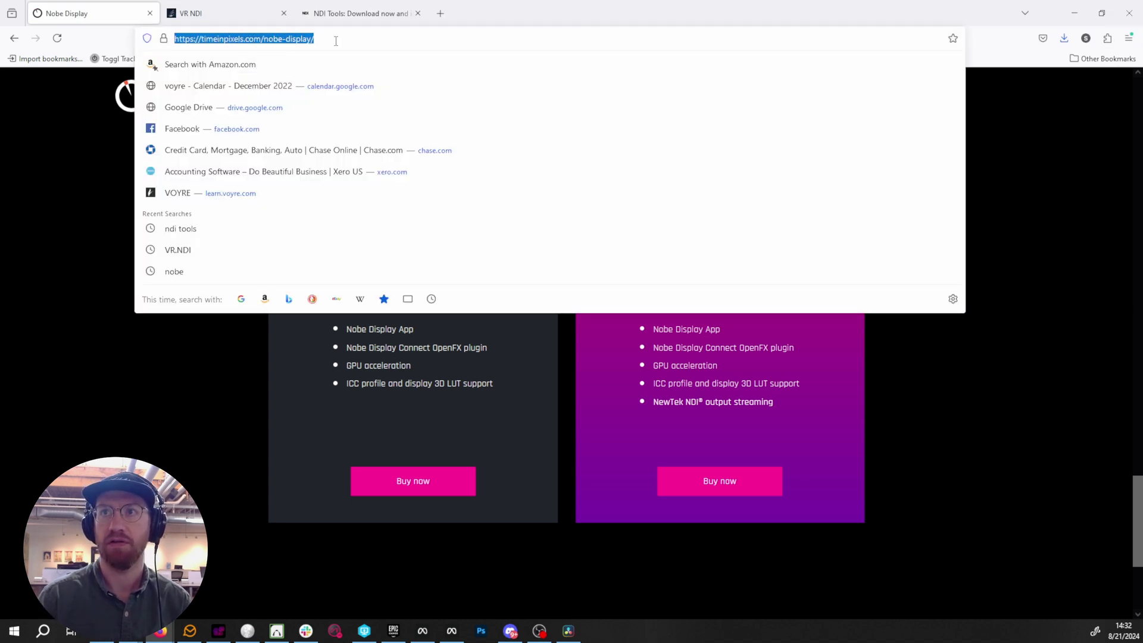
{"action": "left_click", "coordinate": [141, 391]}
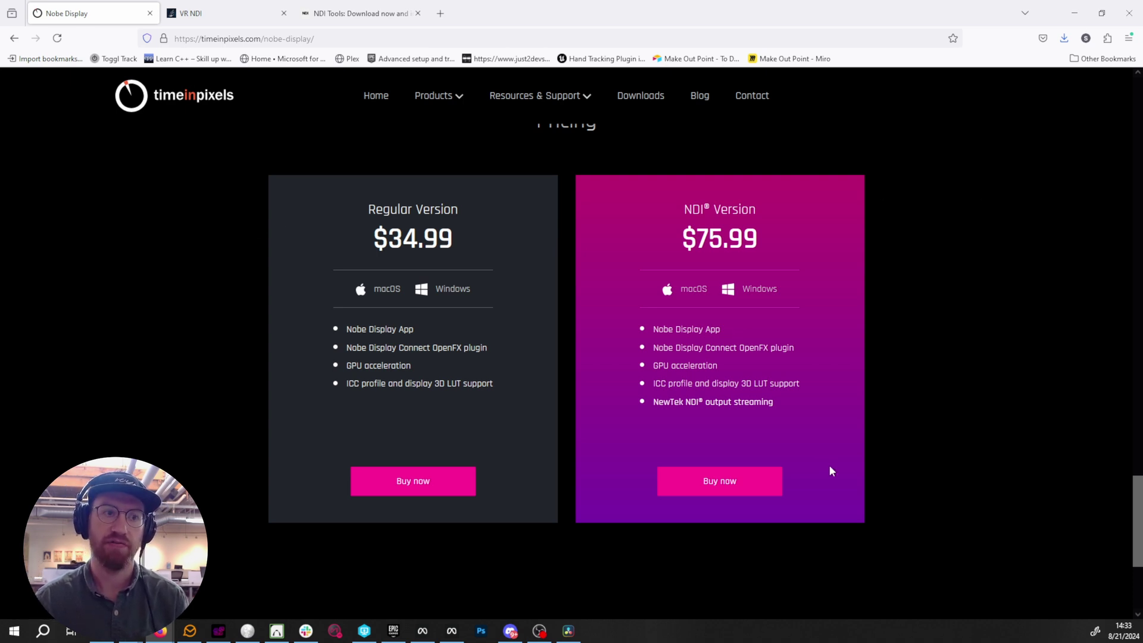
Step: Examine the VR NDI product page on Gumroad, including its description, price, documentation link and ratings
{"action": "left_click", "coordinate": [202, 8]}
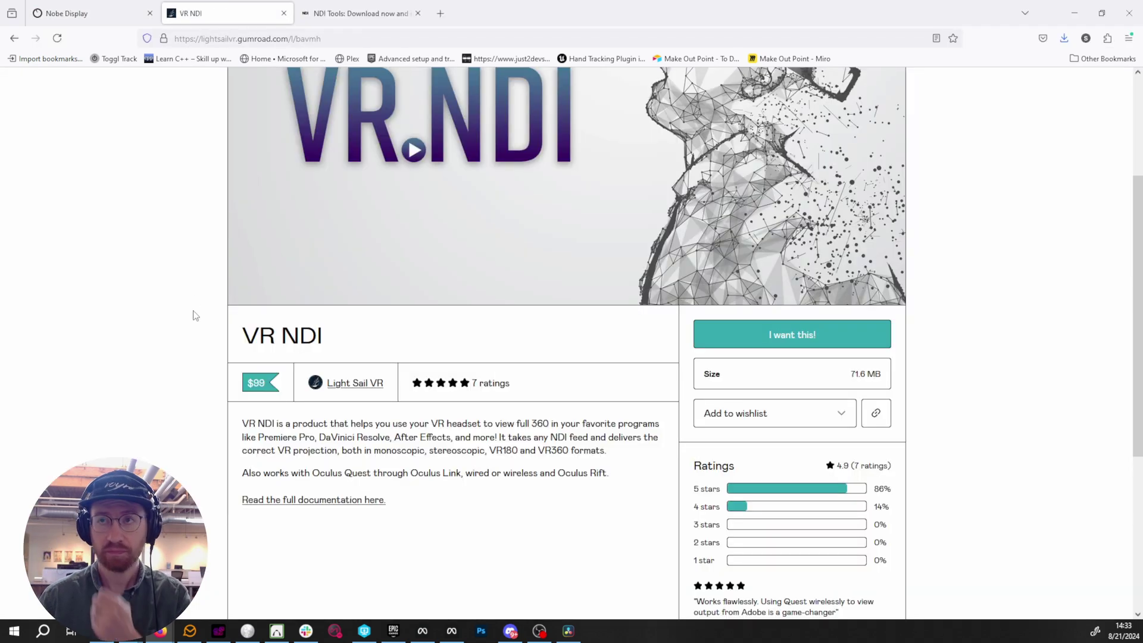
{"action": "scroll", "coordinate": [192, 316], "scroll_direction": "down", "scroll_amount": 2}
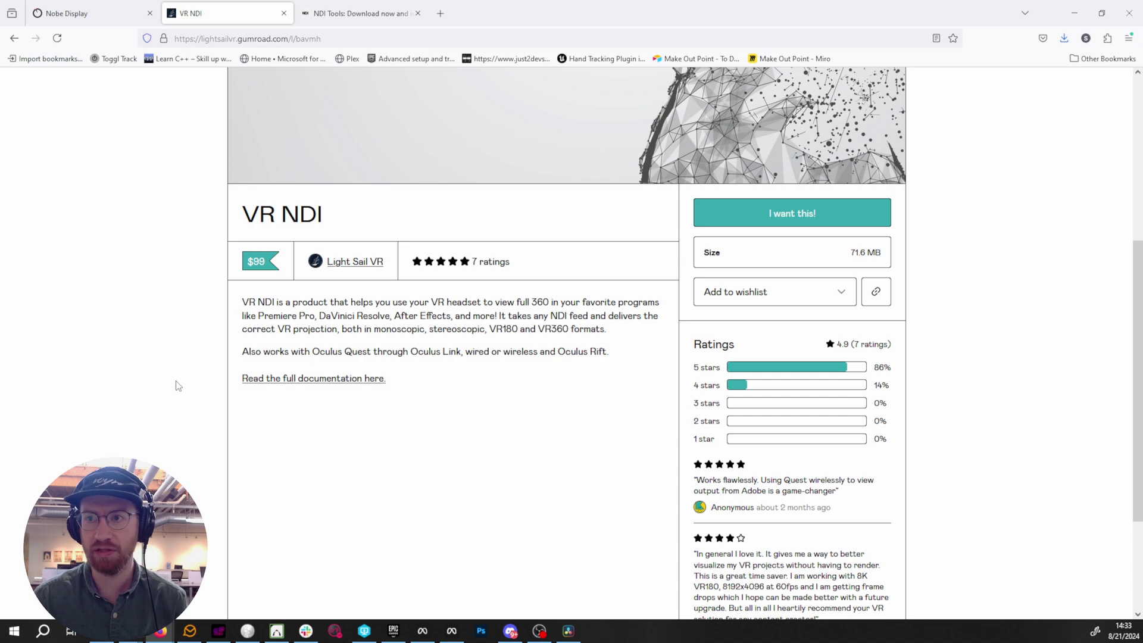
{"action": "scroll", "coordinate": [492, 446], "scroll_direction": "up", "scroll_amount": 5}
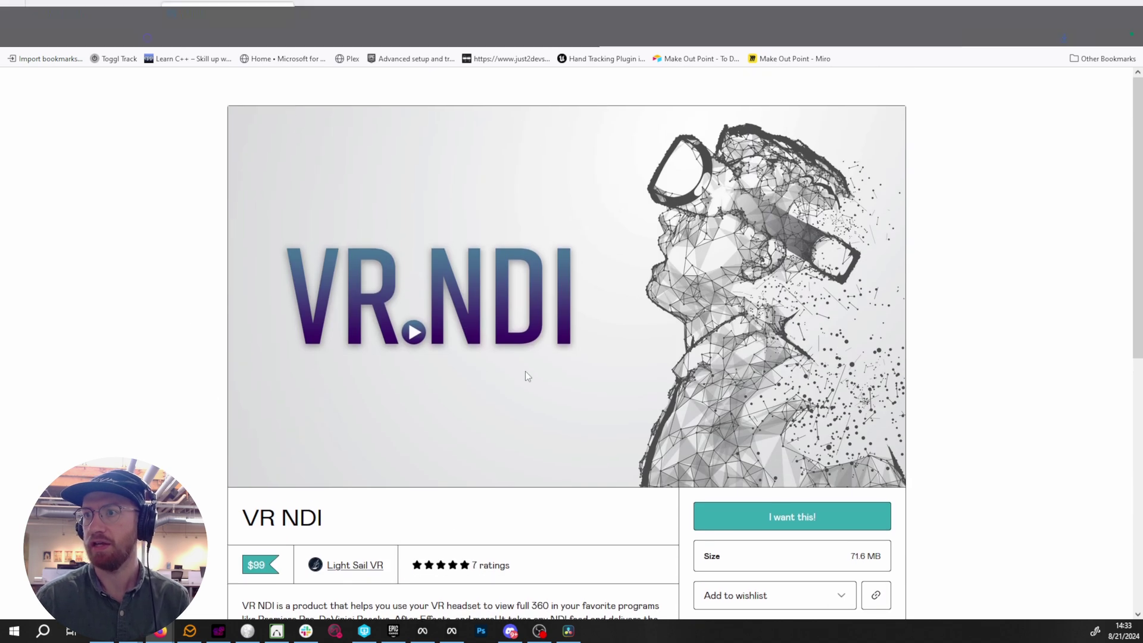
{"action": "scroll", "coordinate": [153, 379], "scroll_direction": "down", "scroll_amount": 2}
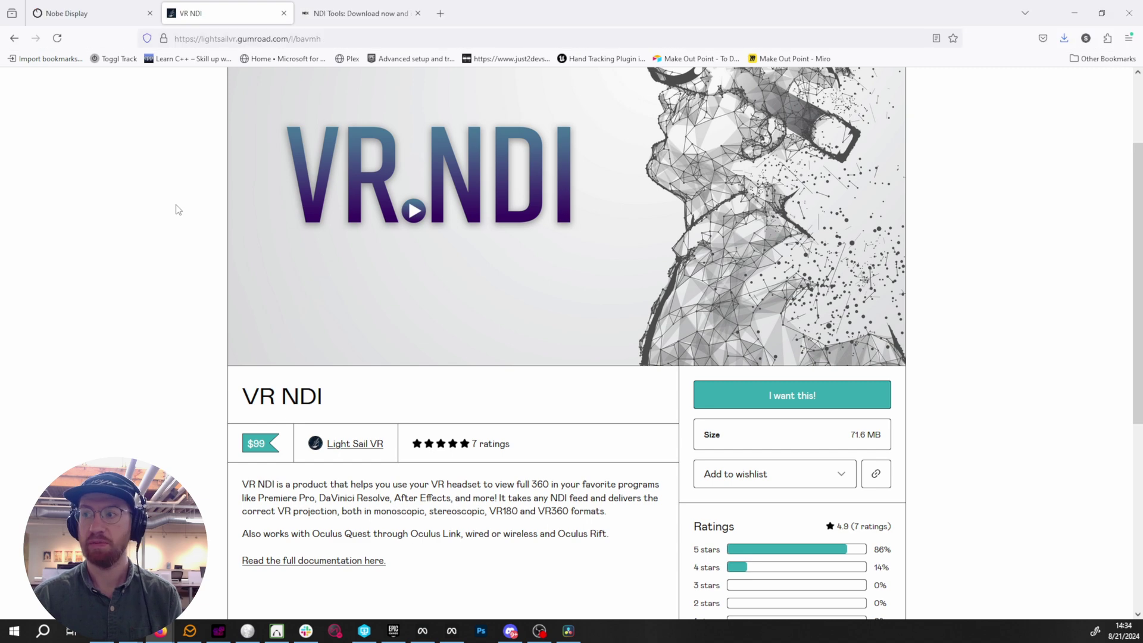
{"action": "scroll", "coordinate": [173, 207], "scroll_direction": "down", "scroll_amount": 2}
{"action": "scroll", "coordinate": [180, 214], "scroll_direction": "down", "scroll_amount": 1}
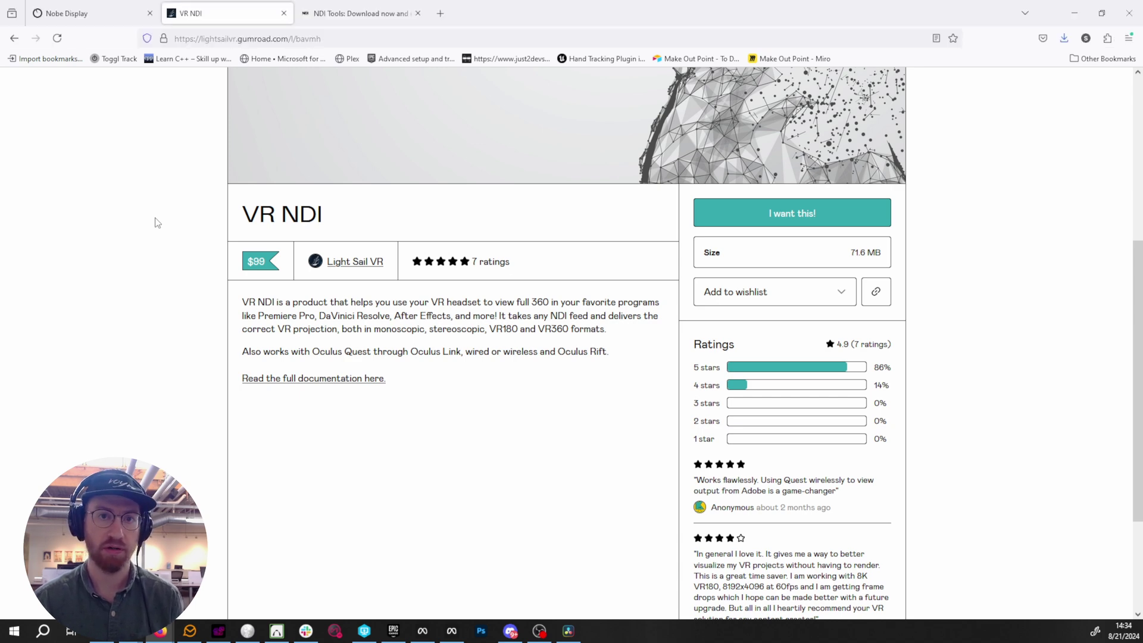
{"action": "scroll", "coordinate": [157, 222], "scroll_direction": "down", "scroll_amount": 2}
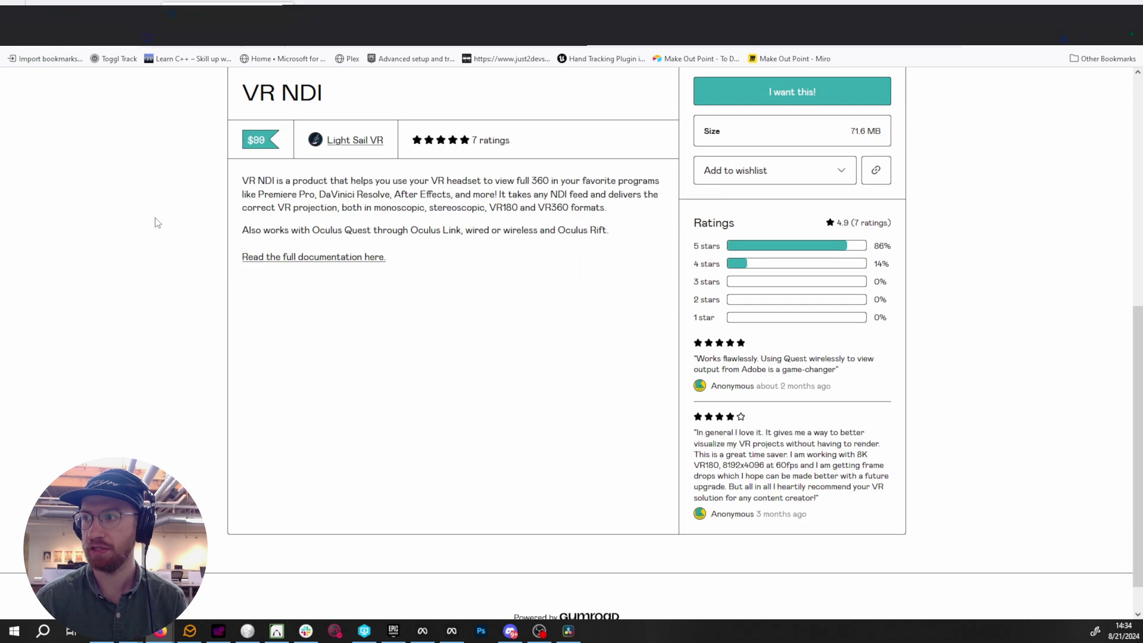
{"action": "scroll", "coordinate": [157, 223], "scroll_direction": "up", "scroll_amount": 4}
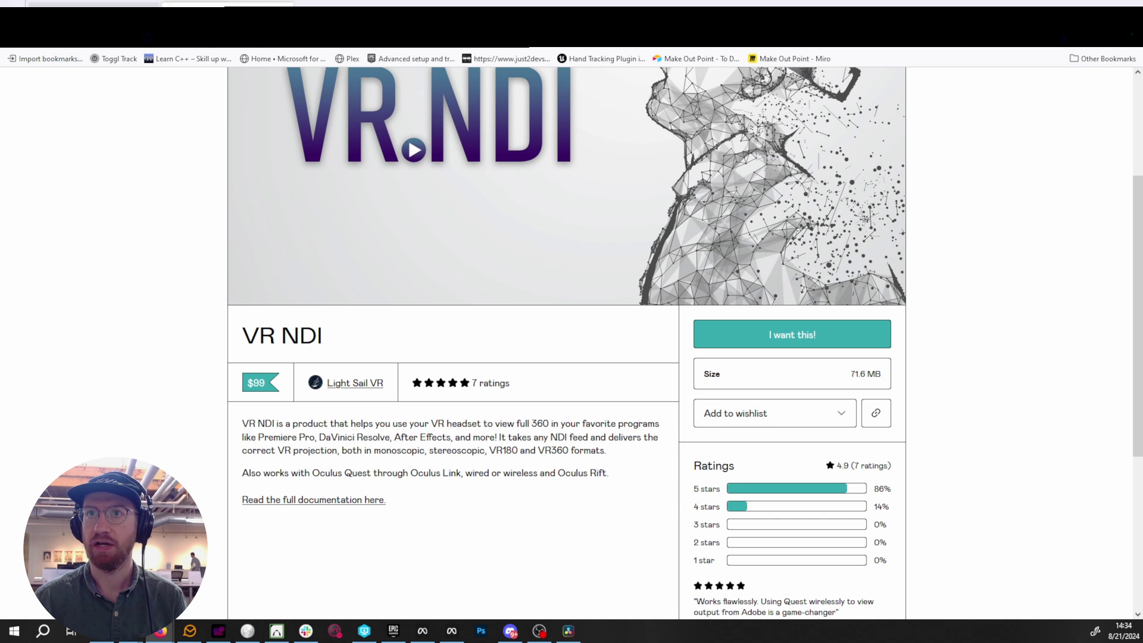
Step: Compare the open Nobe Display, VR NDI and NDI Tools pages, ending on VR NDI
{"action": "key", "text": "ctrl+shift+Tab"}
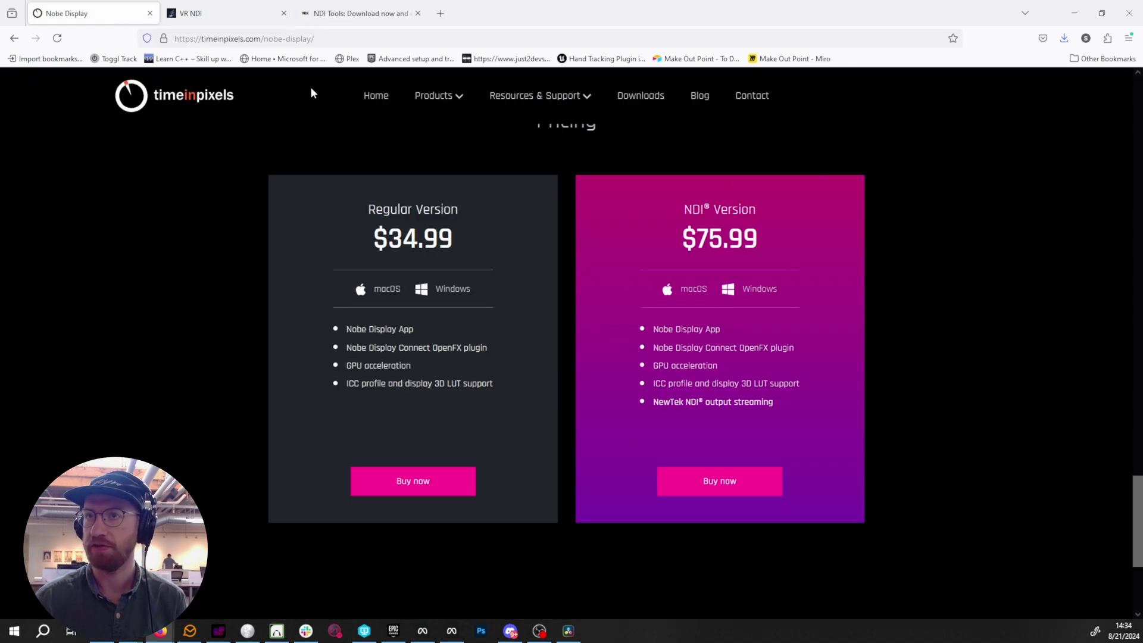
{"action": "left_click", "coordinate": [224, 13]}
{"action": "scroll", "coordinate": [182, 402], "scroll_direction": "down", "scroll_amount": 1}
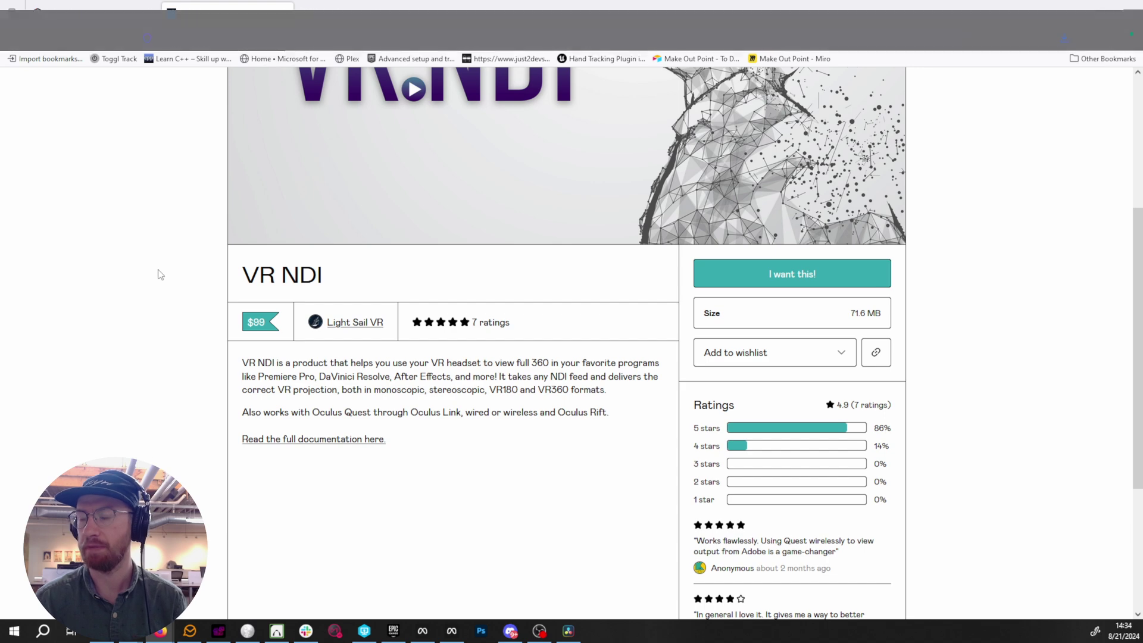
{"action": "left_click", "coordinate": [360, 13]}
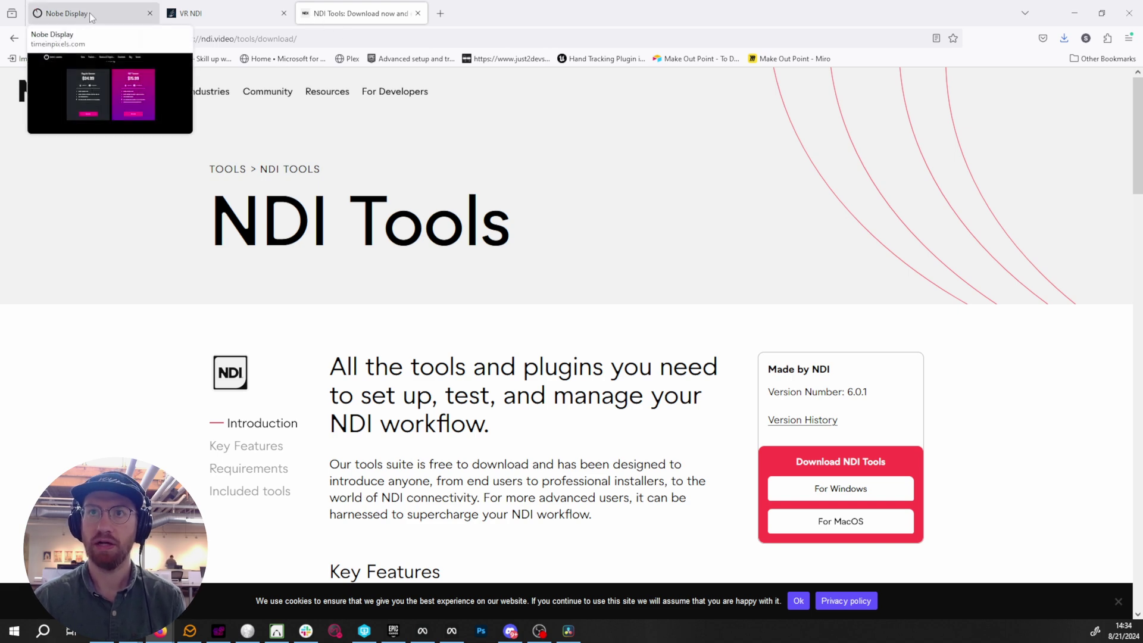
{"action": "left_click", "coordinate": [191, 13]}
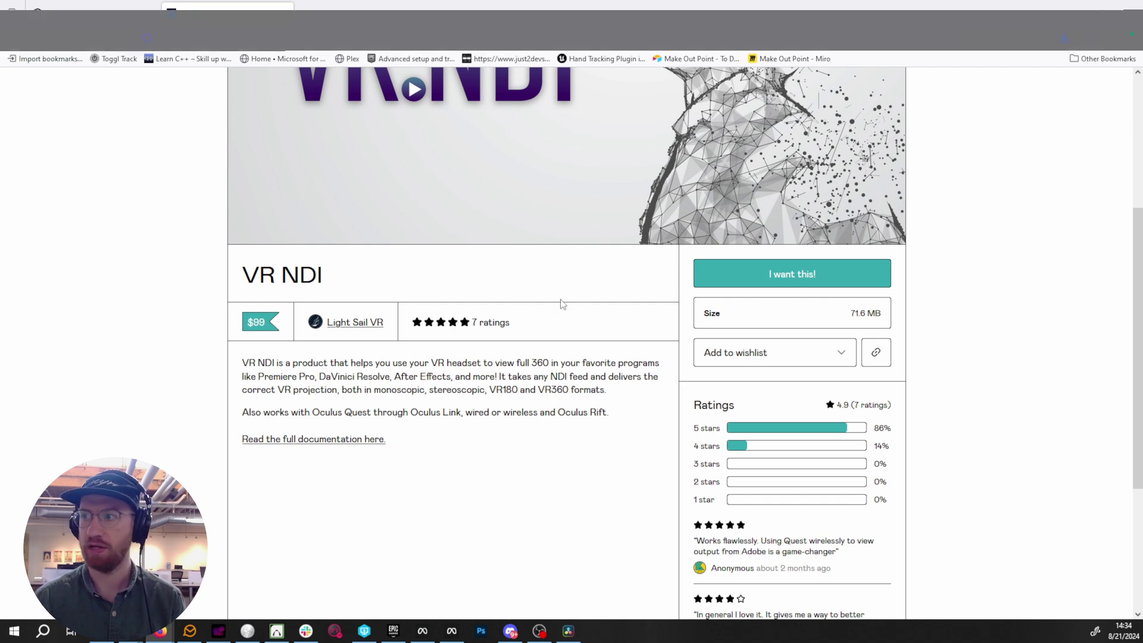
Step: Review the Nobe Display pricing section and highlight the OpenFX plugin entry under the NDI Version
{"action": "left_click", "coordinate": [90, 14]}
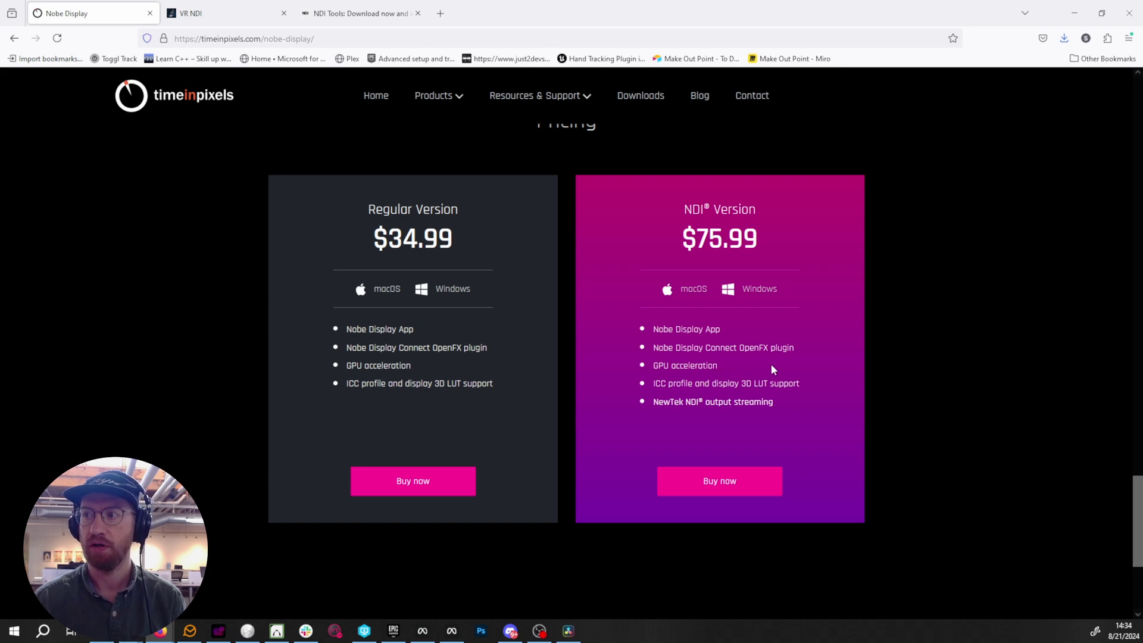
{"action": "scroll", "coordinate": [857, 405], "scroll_direction": "down", "scroll_amount": 4}
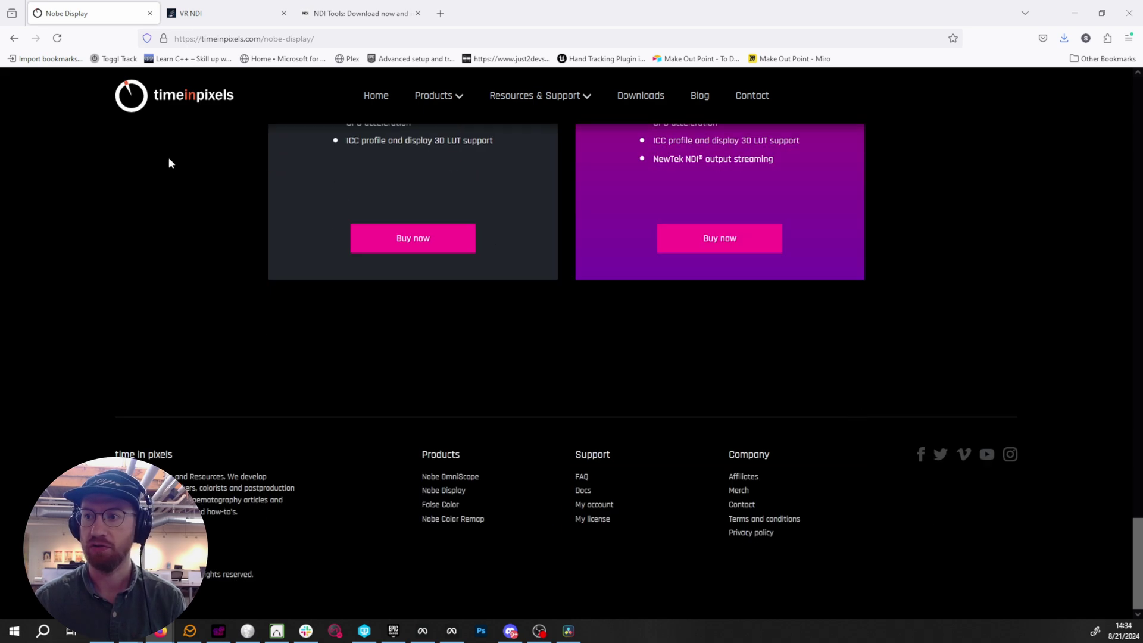
{"action": "scroll", "coordinate": [663, 420], "scroll_direction": "up", "scroll_amount": 4}
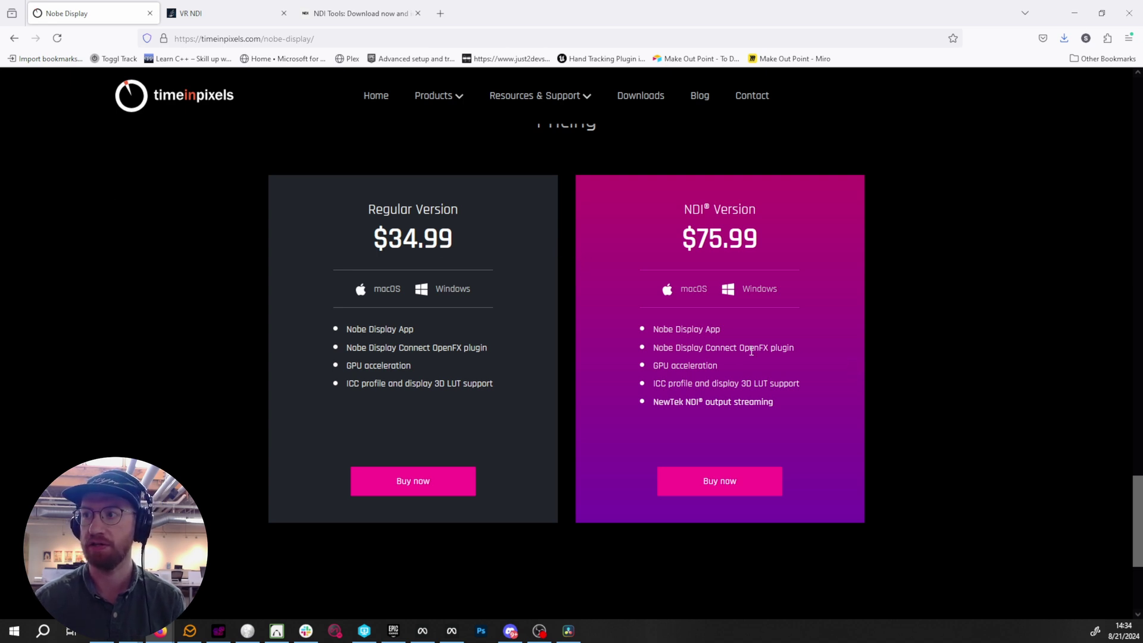
{"action": "left_click_drag", "start_coordinate": [744, 348], "coordinate": [775, 348]}
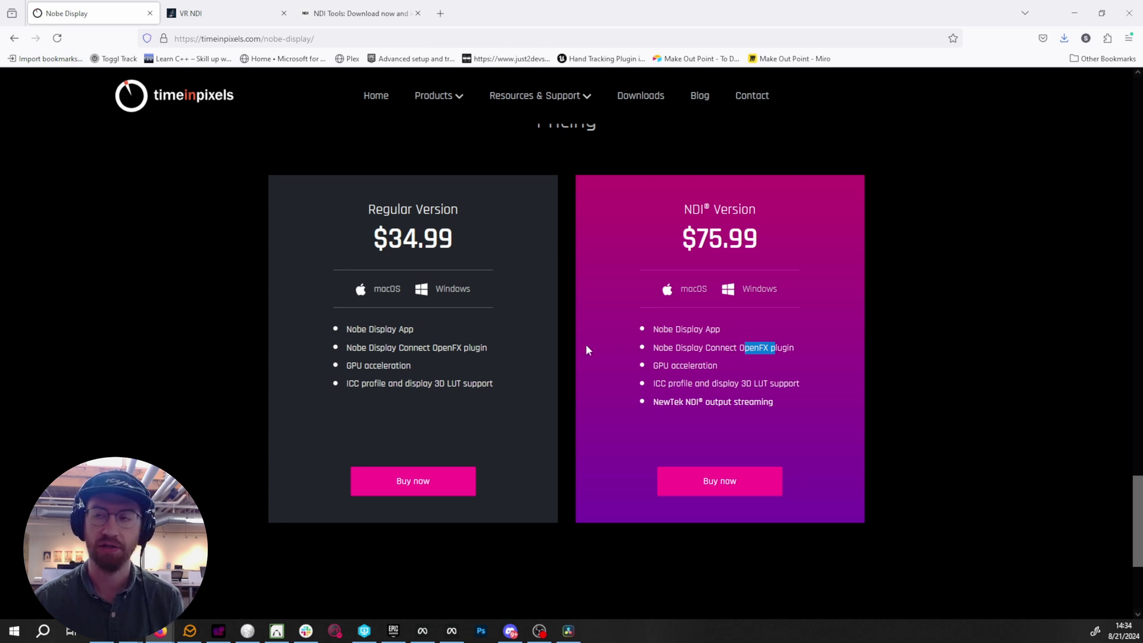
{"action": "left_click", "coordinate": [177, 233]}
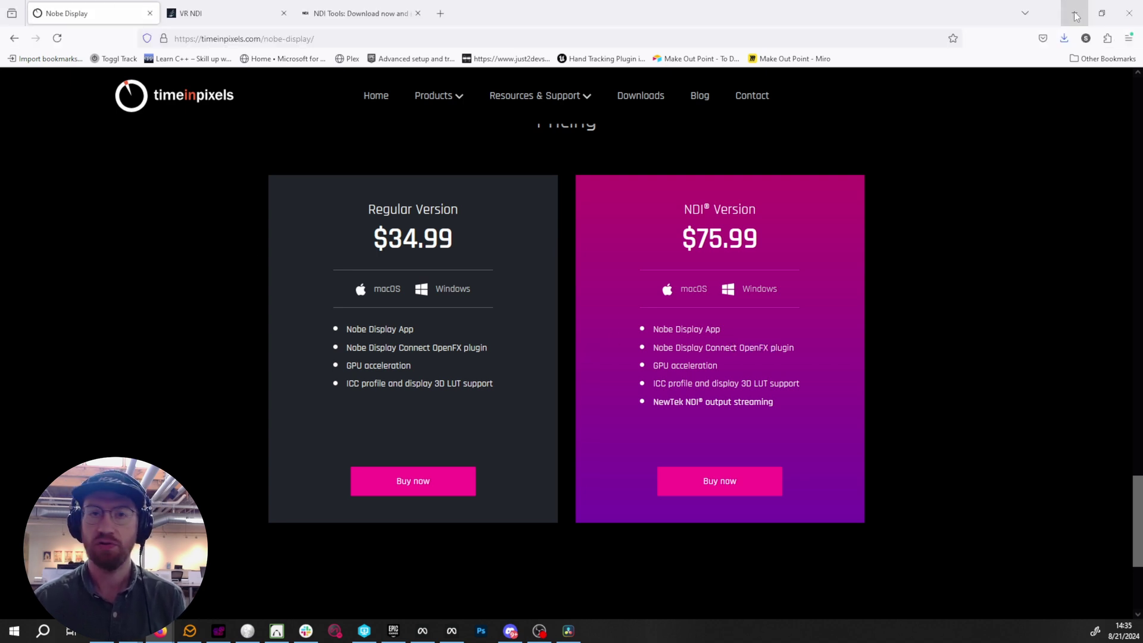
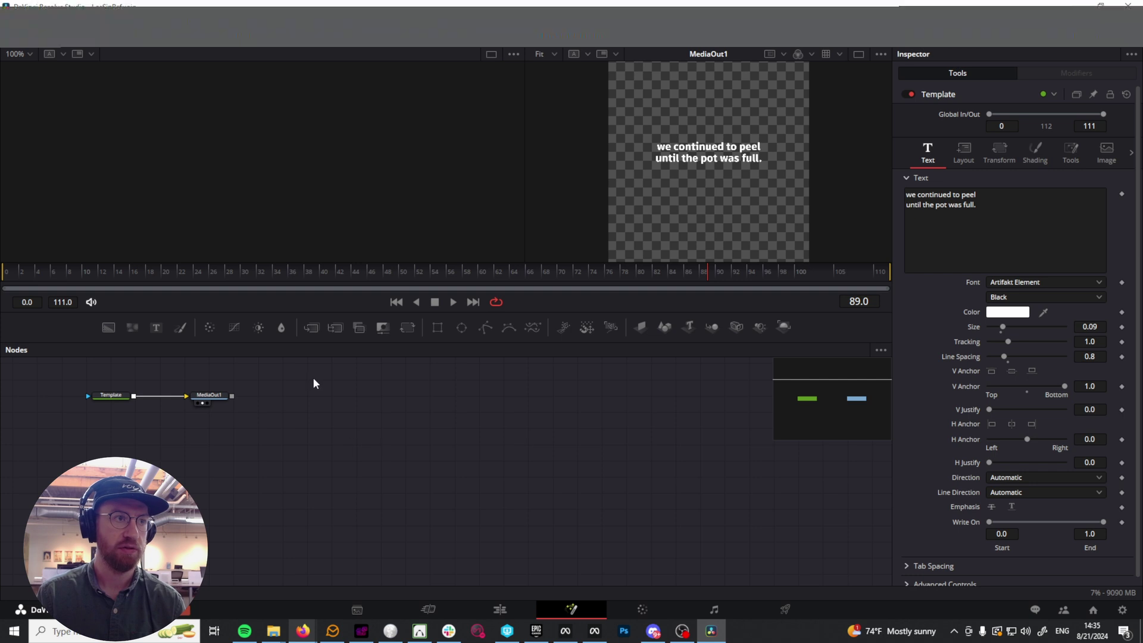
Step: Select the MediaOut1 node in the subtitle's Fusion composition
{"action": "left_click_drag", "start_coordinate": [247, 376], "coordinate": [166, 442]}
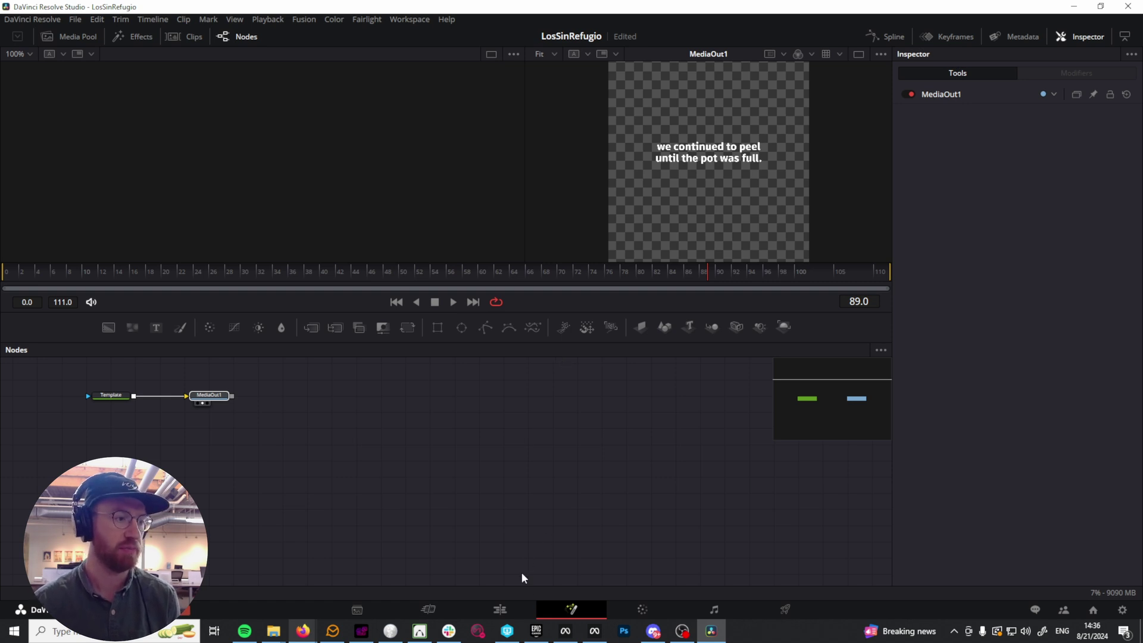
Step: Leave the Fusion composition for the Color page and park the playhead at 00:02:35:07
{"action": "left_click", "coordinate": [510, 611]}
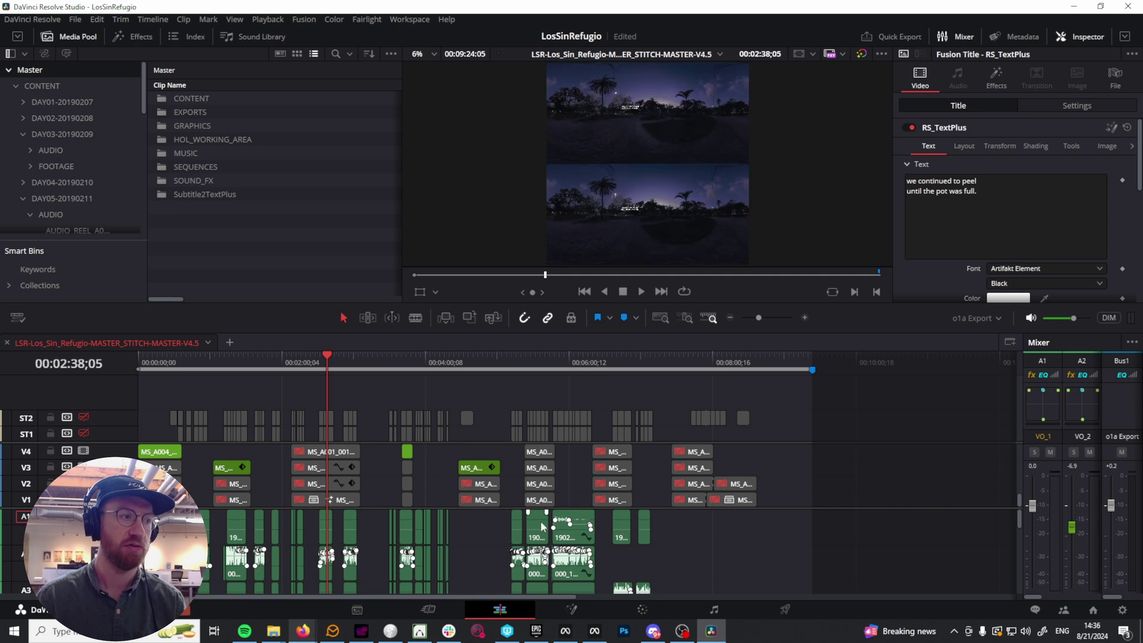
{"action": "left_click_drag", "start_coordinate": [343, 365], "coordinate": [359, 365]}
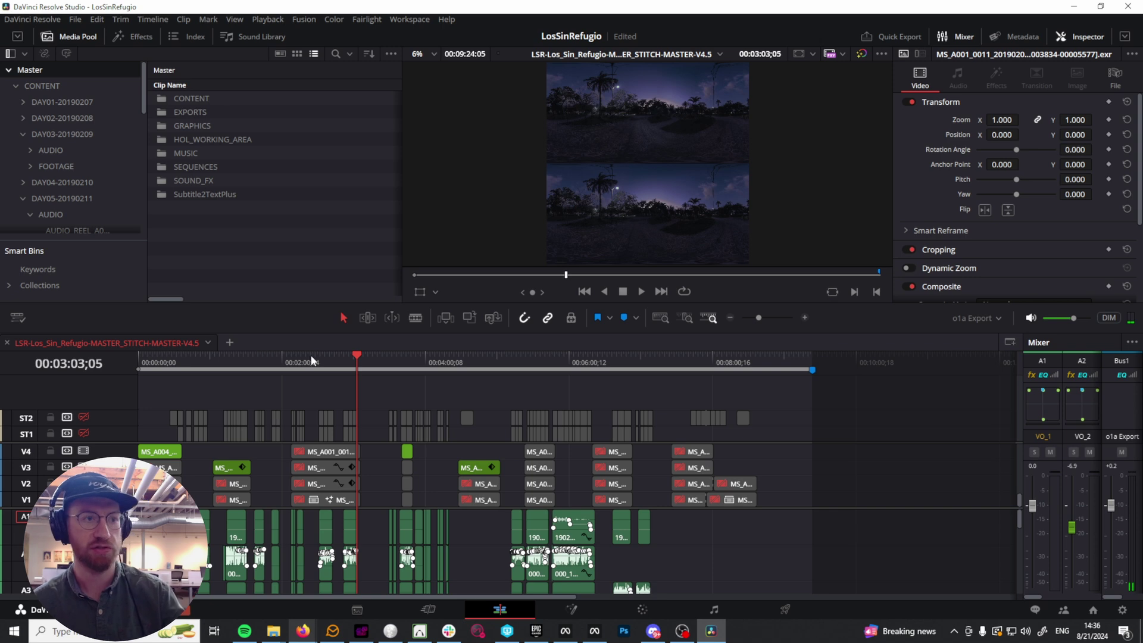
{"action": "left_click", "coordinate": [643, 609]}
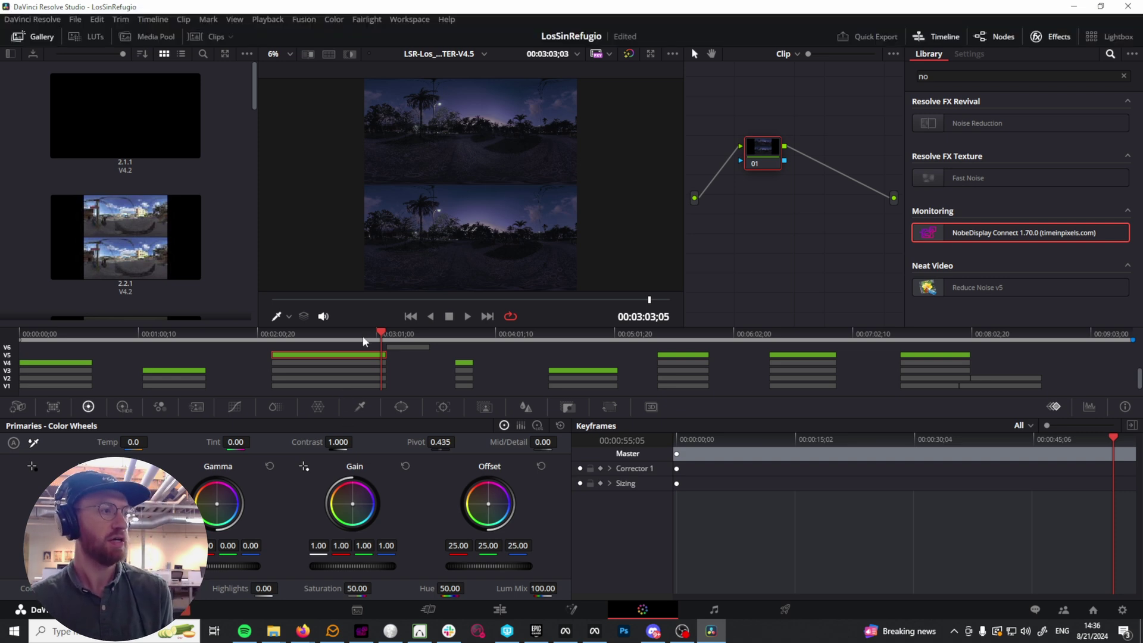
{"action": "left_click", "coordinate": [327, 337]}
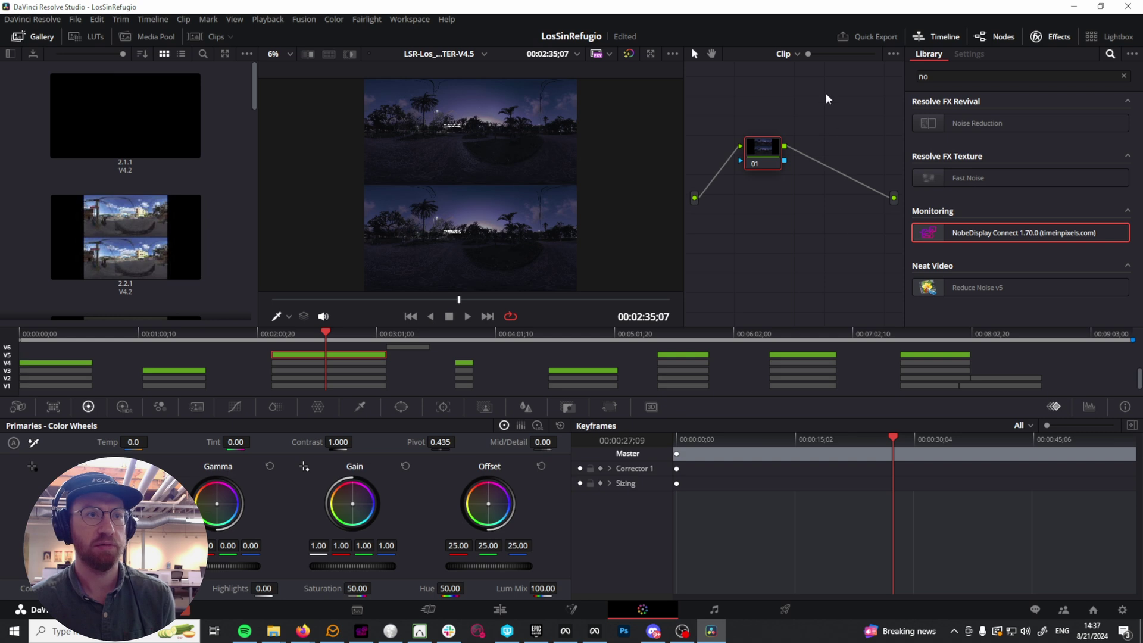
Step: Reposition the clip's corrector node between the source and output points of the node graph
{"action": "left_click", "coordinate": [993, 36]}
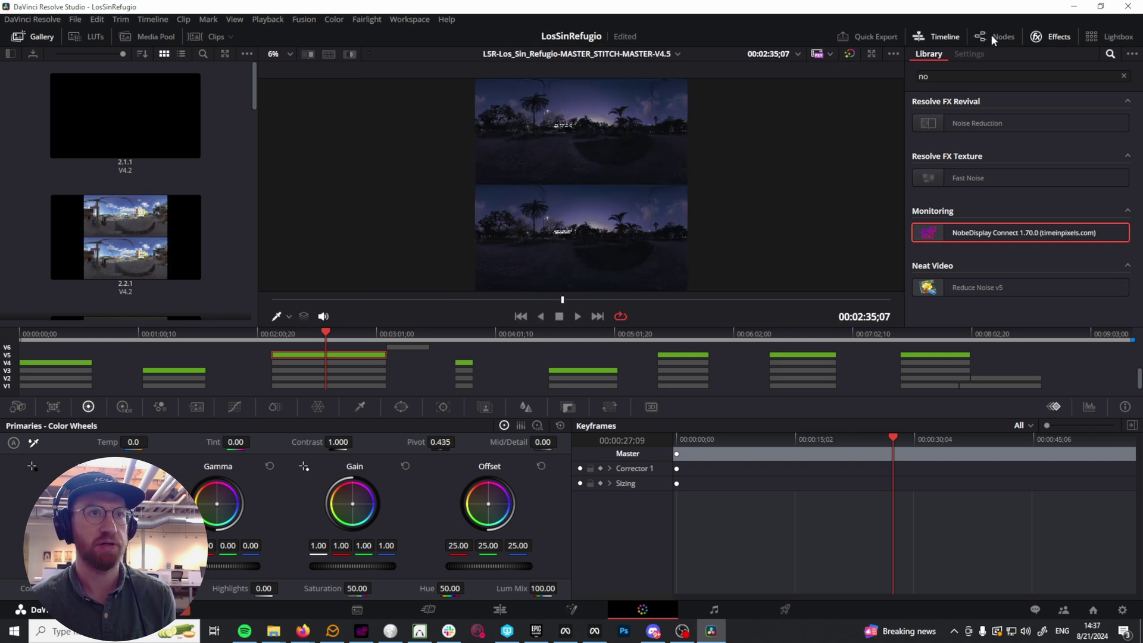
{"action": "left_click", "coordinate": [991, 35]}
{"action": "left_click_drag", "start_coordinate": [767, 189], "coordinate": [801, 199]}
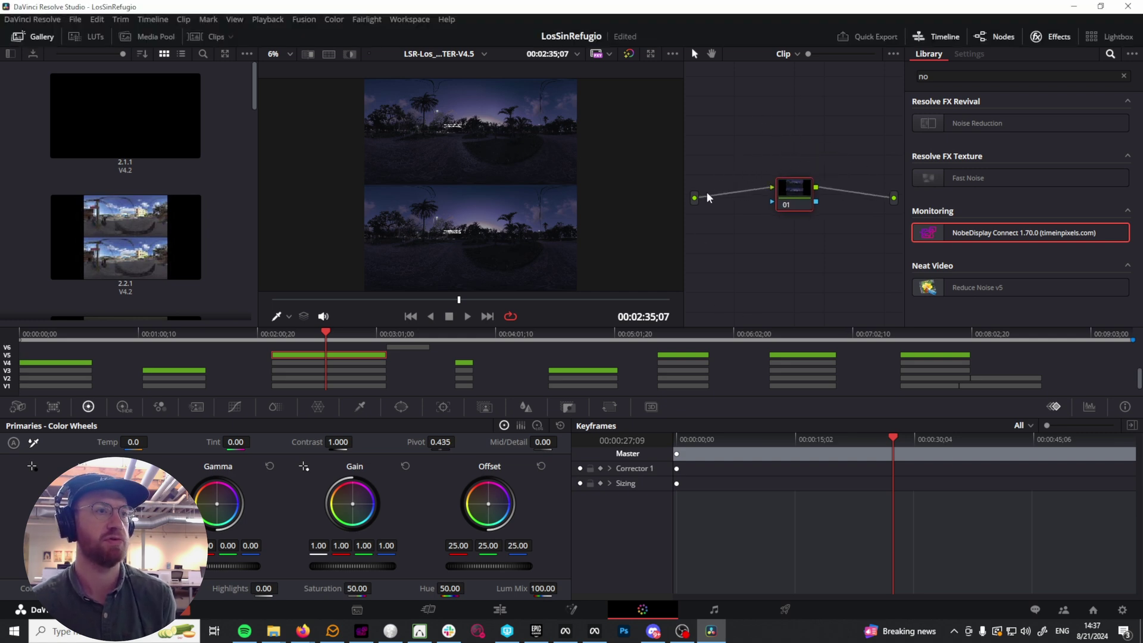
{"action": "left_click_drag", "start_coordinate": [804, 195], "coordinate": [795, 191]}
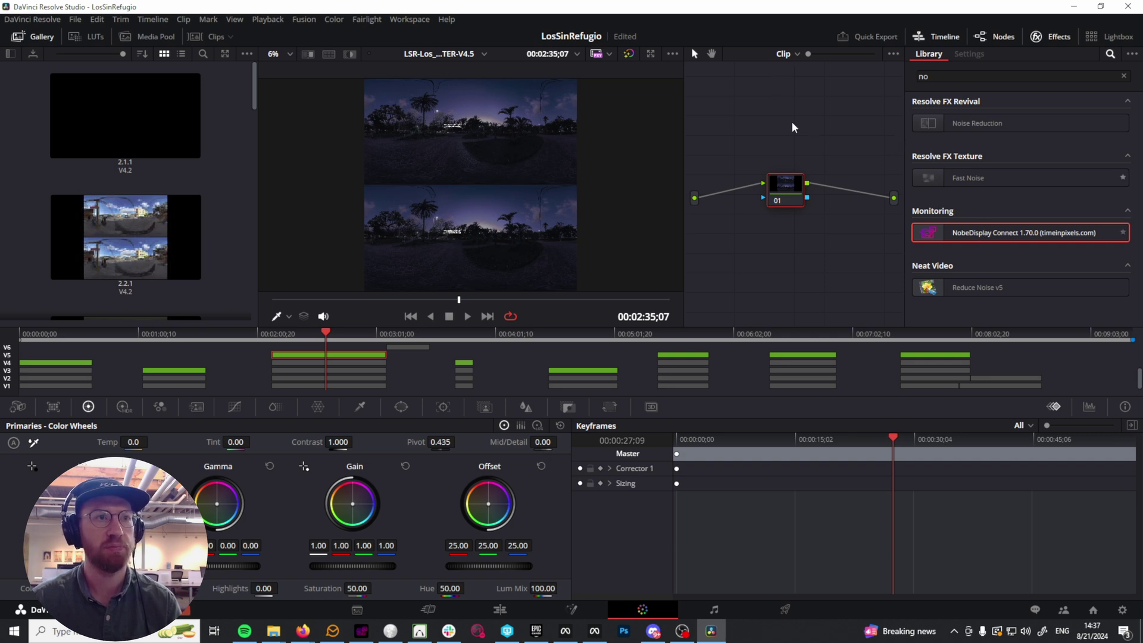
Step: Switch the node graph from clip to timeline level and delete the existing NobeDisplay node
{"action": "left_click", "coordinate": [791, 54]}
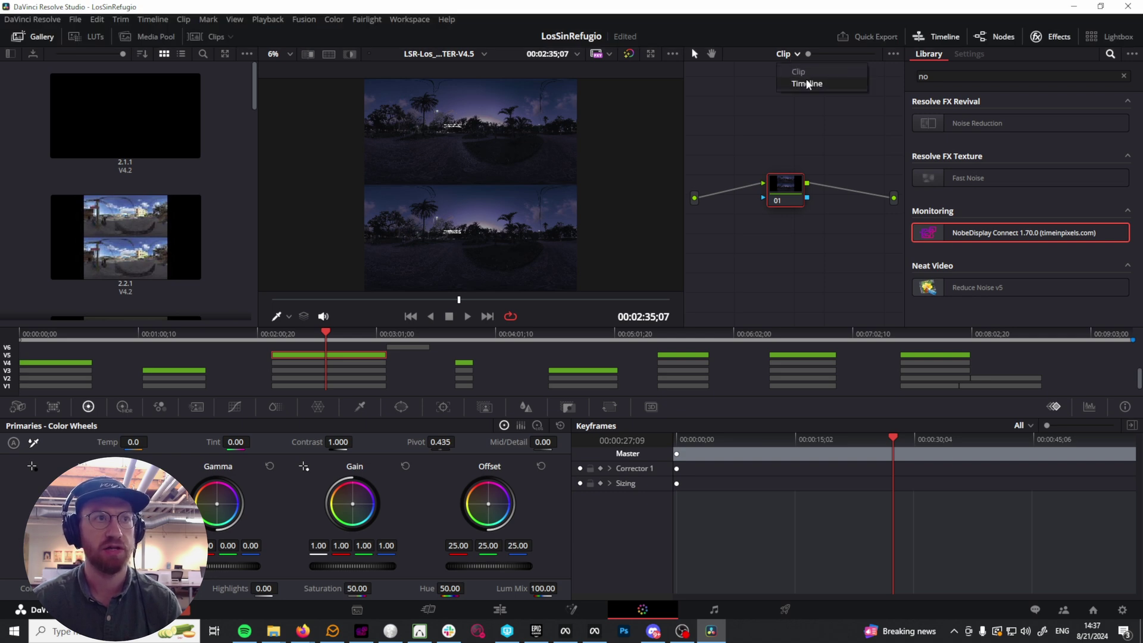
{"action": "left_click", "coordinate": [807, 84]}
{"action": "left_click_drag", "start_coordinate": [800, 208], "coordinate": [792, 207]}
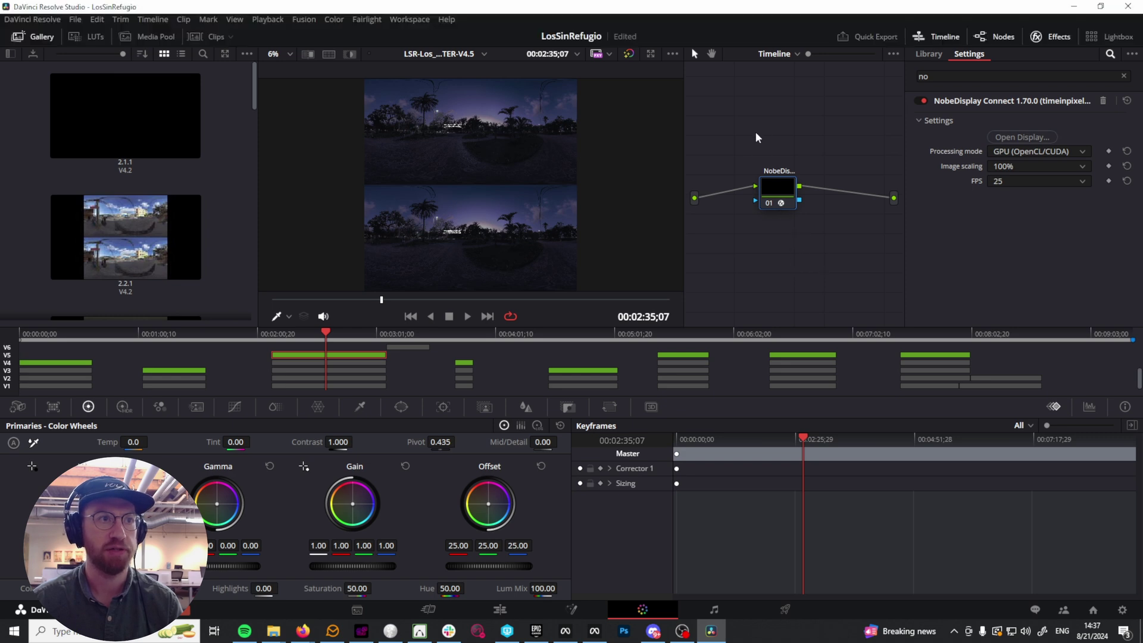
{"action": "key", "text": "Delete"}
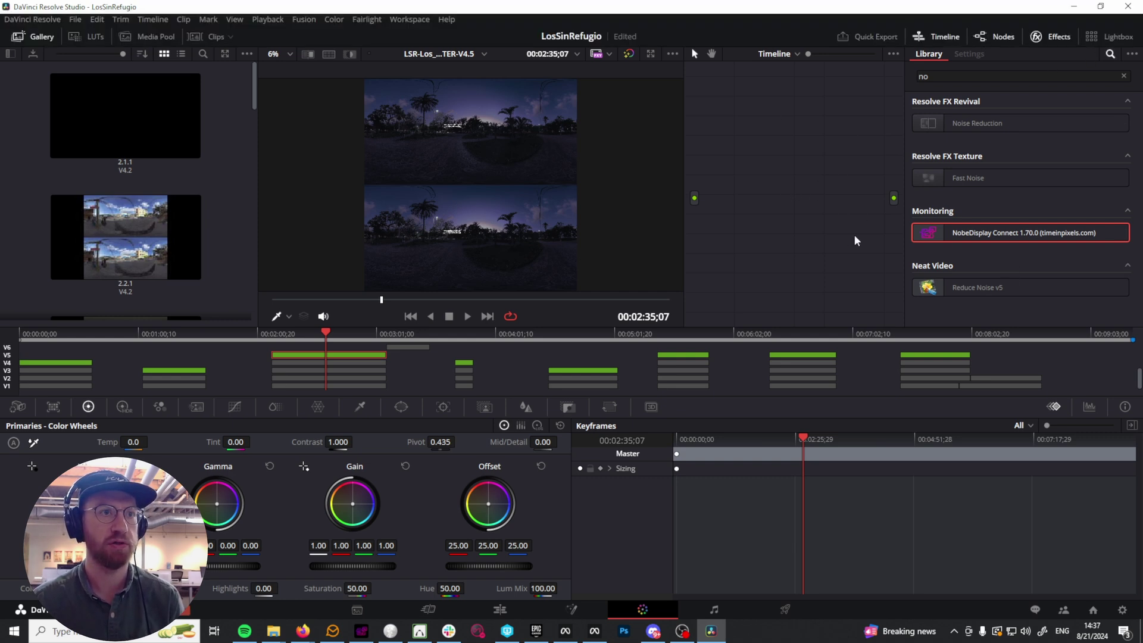
Step: Search the effects library for "nobe" and add NobeDisplay Connect as a node in the timeline-level graph
{"action": "left_click", "coordinate": [1060, 37]}
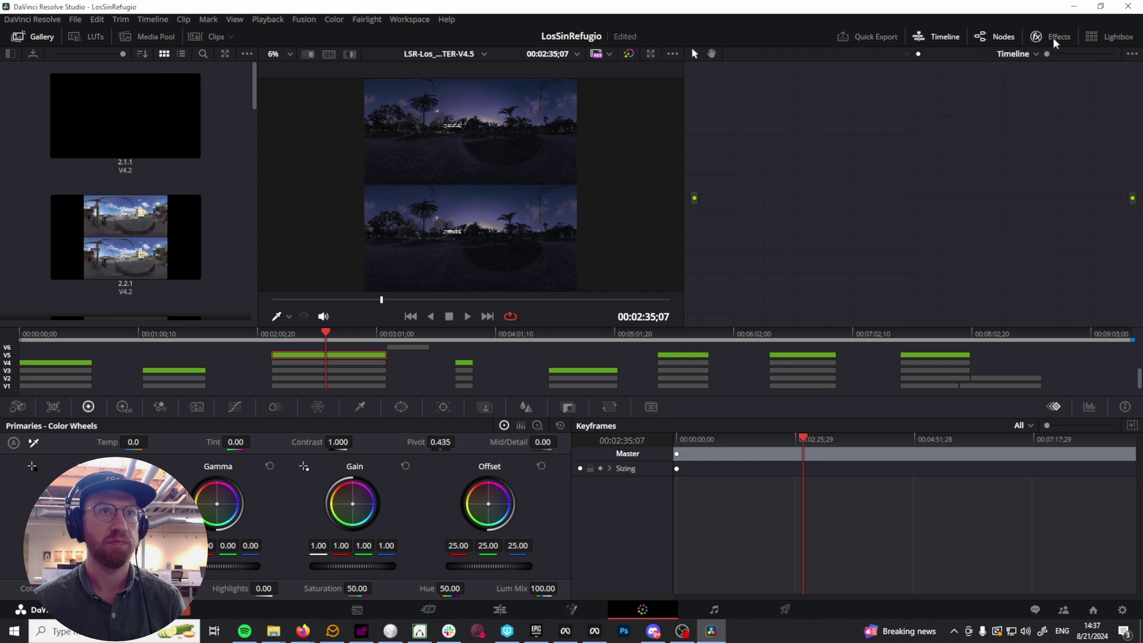
{"action": "left_click", "coordinate": [1060, 38]}
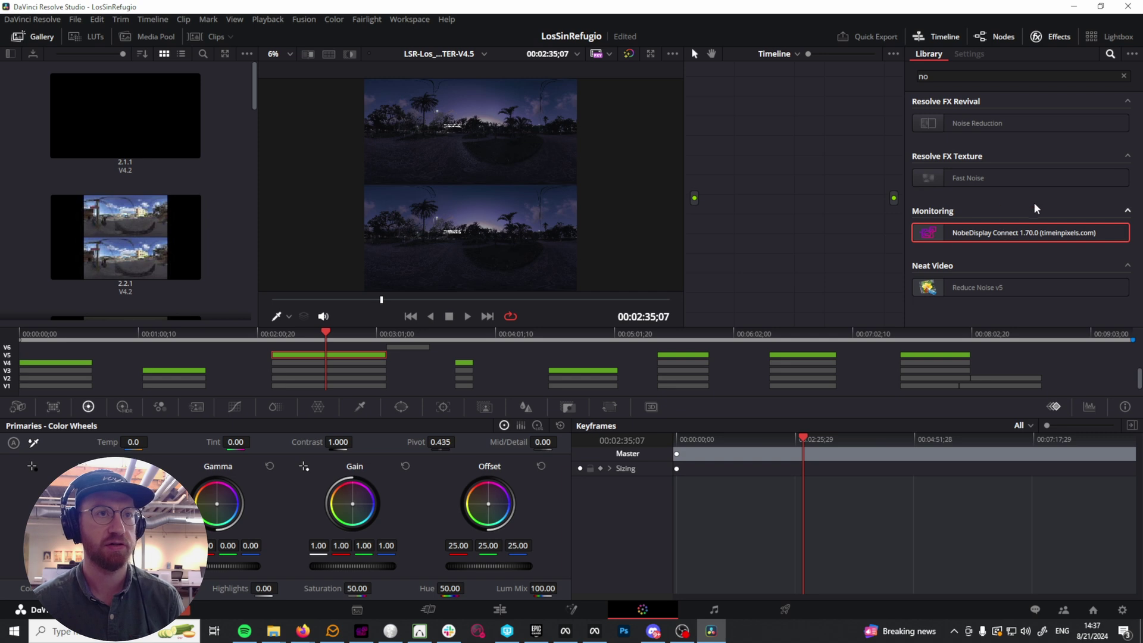
{"action": "left_click", "coordinate": [1110, 54]}
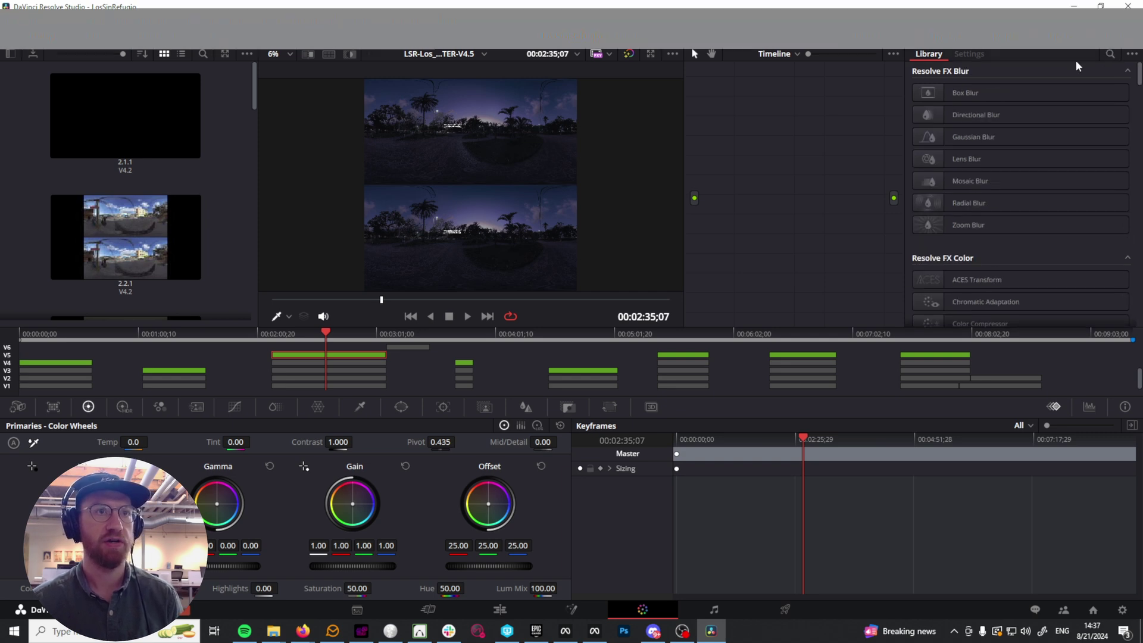
{"action": "left_click", "coordinate": [1110, 54]}
{"action": "type", "text": "nobe"}
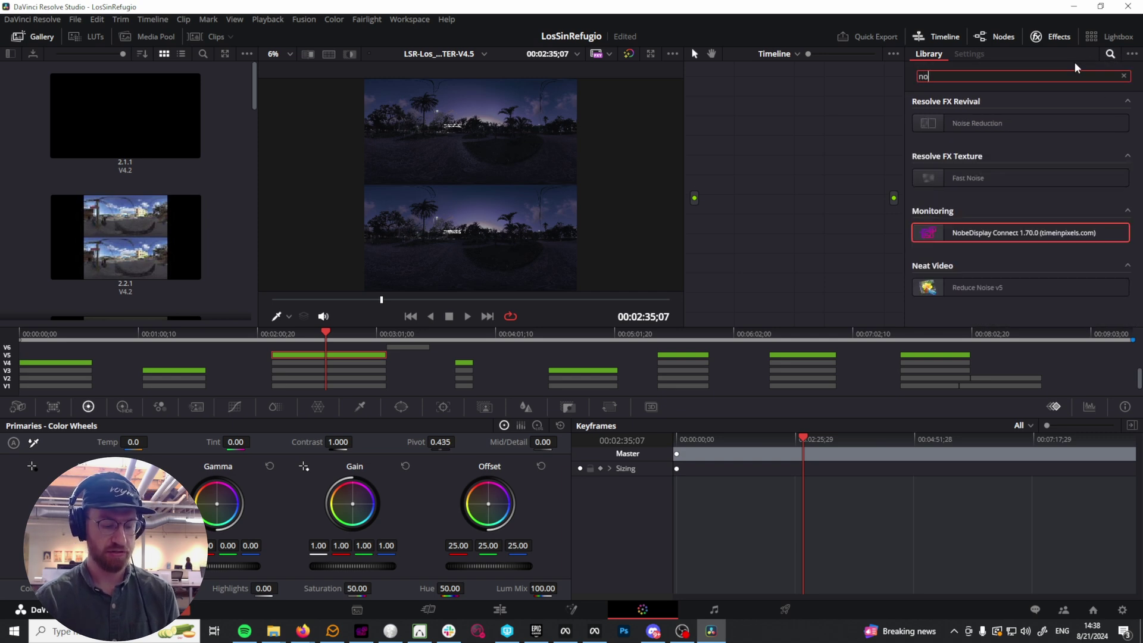
{"action": "left_click", "coordinate": [1008, 131]}
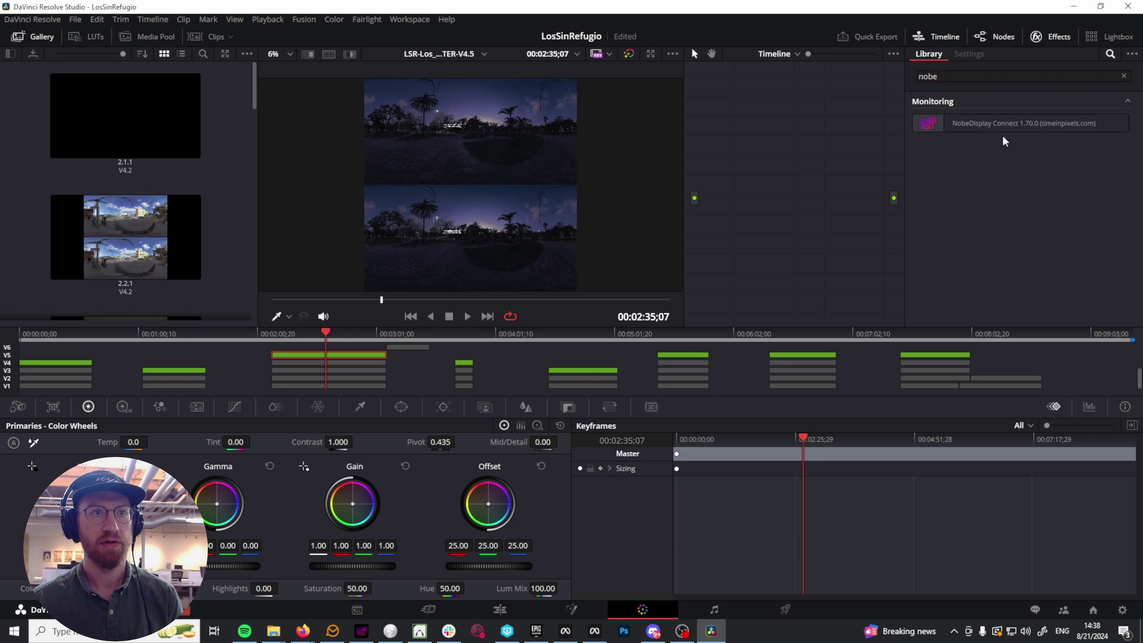
{"action": "left_click_drag", "start_coordinate": [1015, 129], "coordinate": [797, 187]}
Step: Connect the NobeDisplay node between the timeline graph's source and output and centre it between them
{"action": "left_click", "coordinate": [773, 53]}
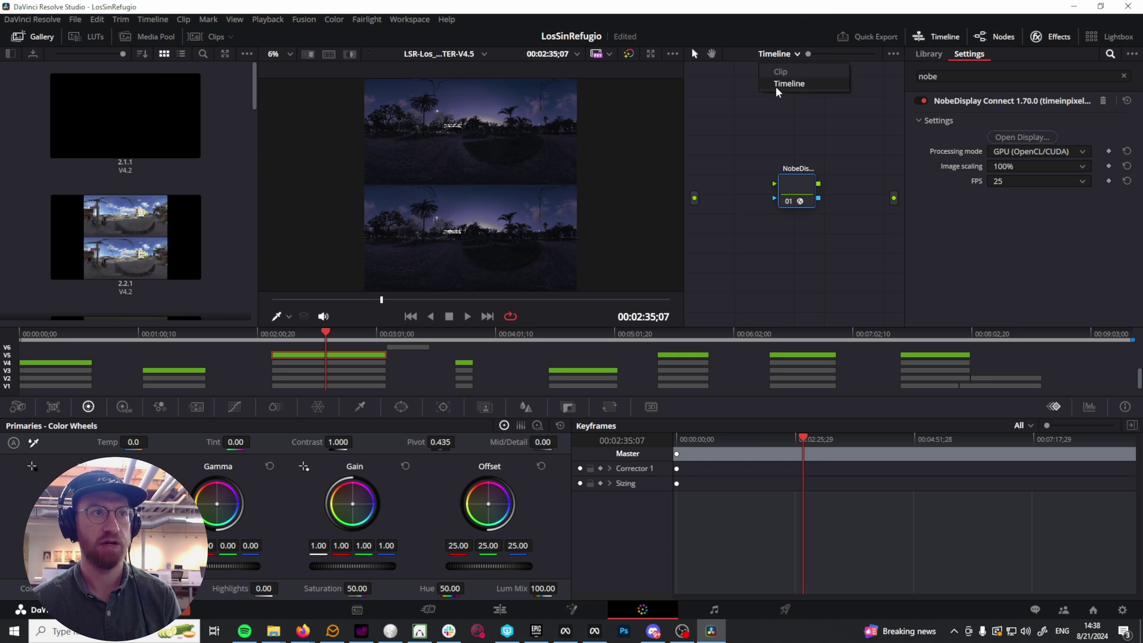
{"action": "left_click", "coordinate": [703, 193]}
{"action": "left_click_drag", "start_coordinate": [694, 197], "coordinate": [894, 198]}
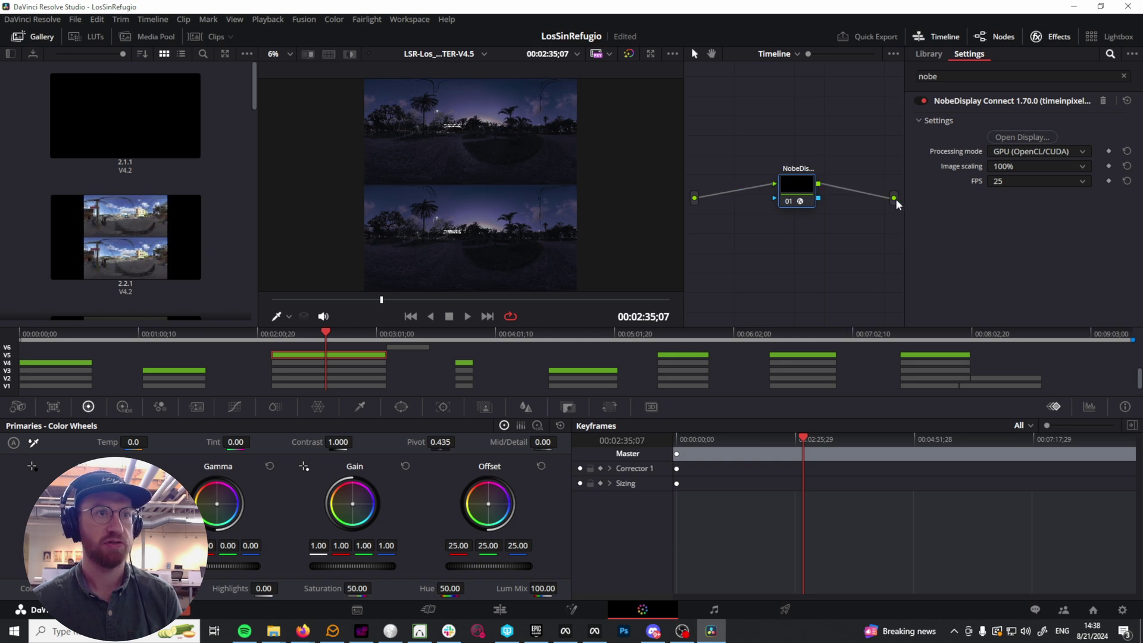
{"action": "mouse_move", "coordinate": [796, 186]}
{"action": "left_mouse_down"}
{"action": "mouse_move", "coordinate": [795, 223]}
{"action": "mouse_move", "coordinate": [787, 192]}
{"action": "left_mouse_up"}
Step: Open the plugin's display and set it to 29.97 FPS, 100% image scaling and GPU (OpenCL/CUDA) processing
{"action": "left_click", "coordinate": [320, 334]}
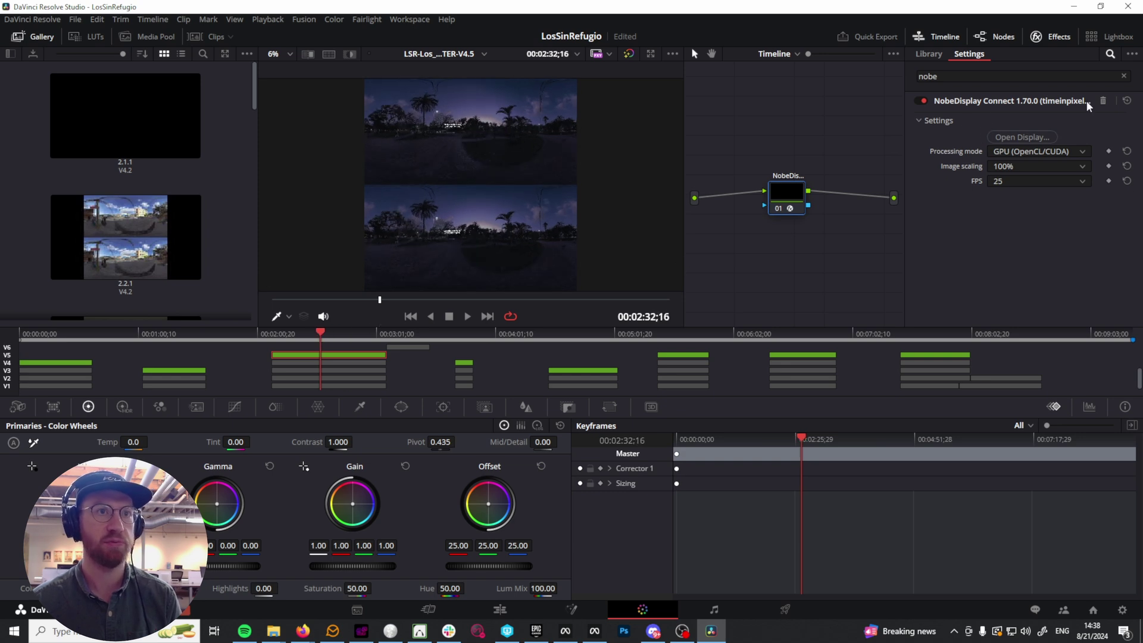
{"action": "left_click", "coordinate": [1022, 137]}
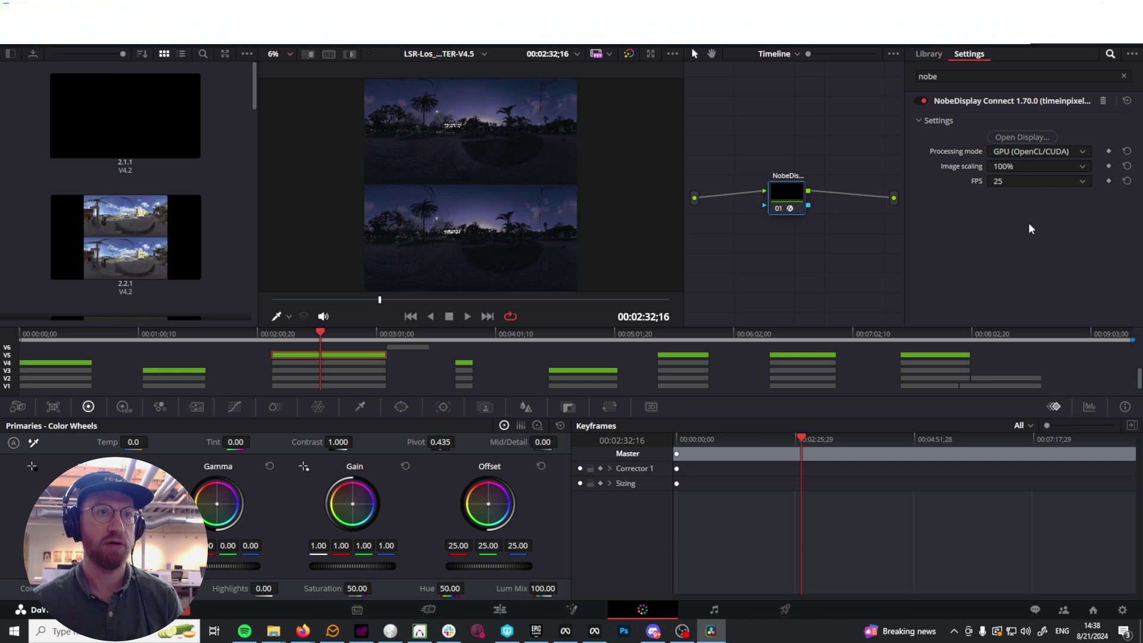
{"action": "left_click", "coordinate": [1022, 180]}
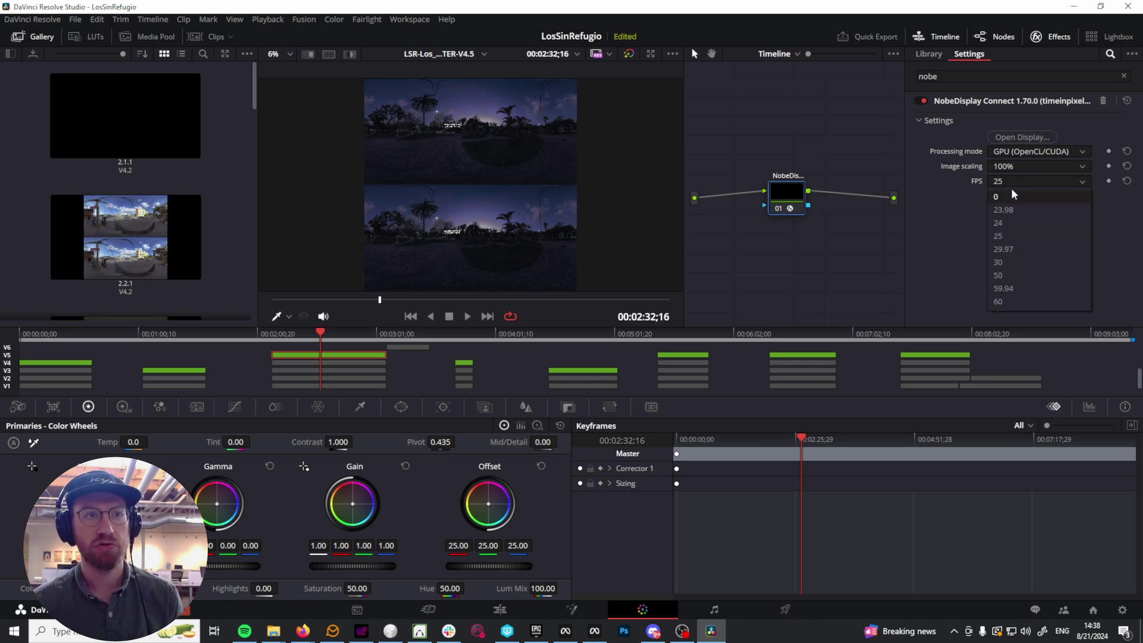
{"action": "left_click", "coordinate": [1014, 250]}
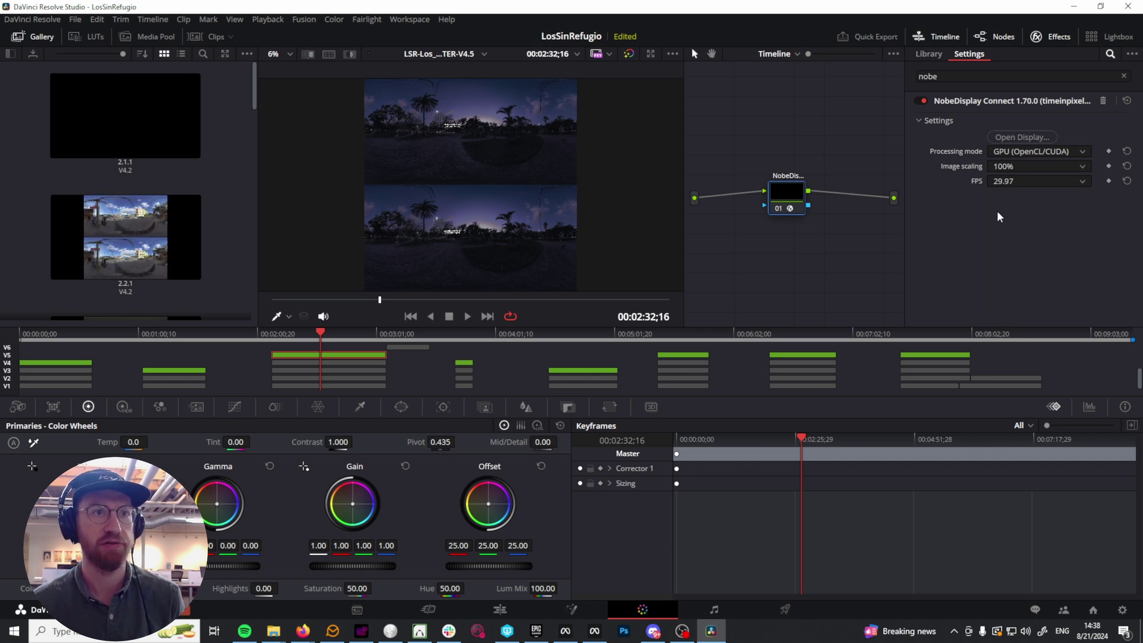
{"action": "left_click", "coordinate": [1030, 166]}
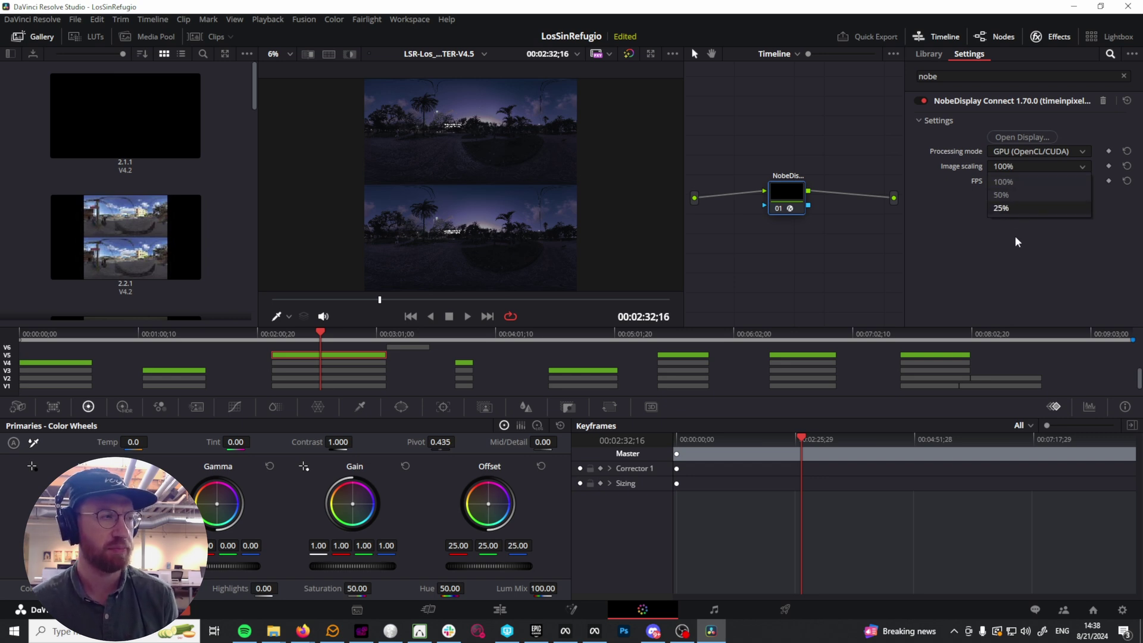
{"action": "left_click", "coordinate": [1015, 181]}
{"action": "left_click", "coordinate": [1040, 153]}
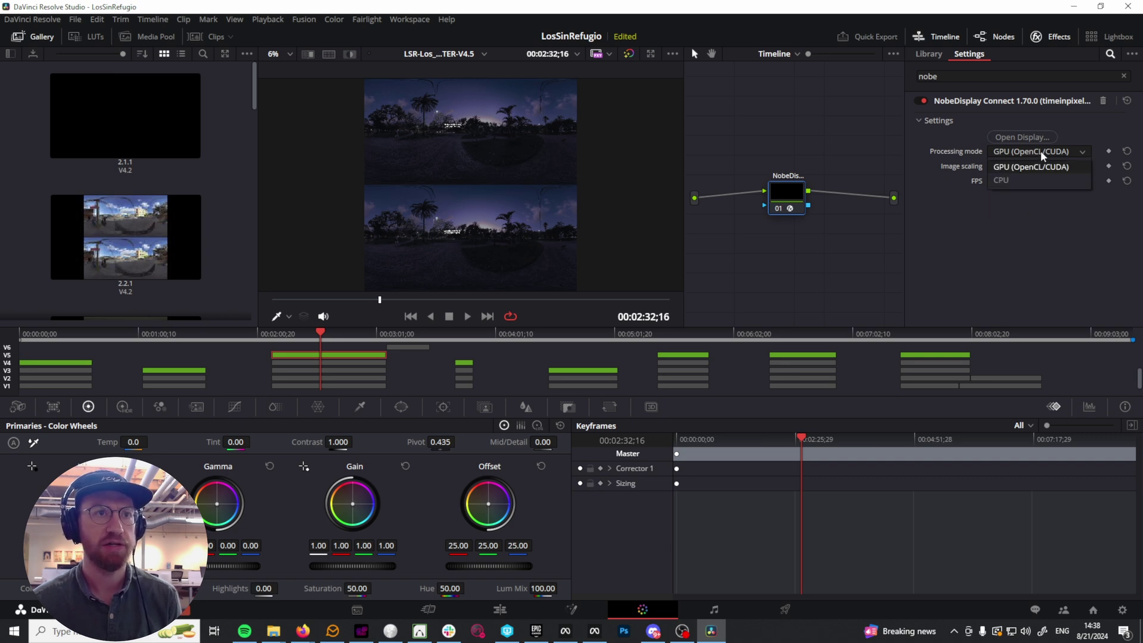
{"action": "left_click", "coordinate": [1009, 165]}
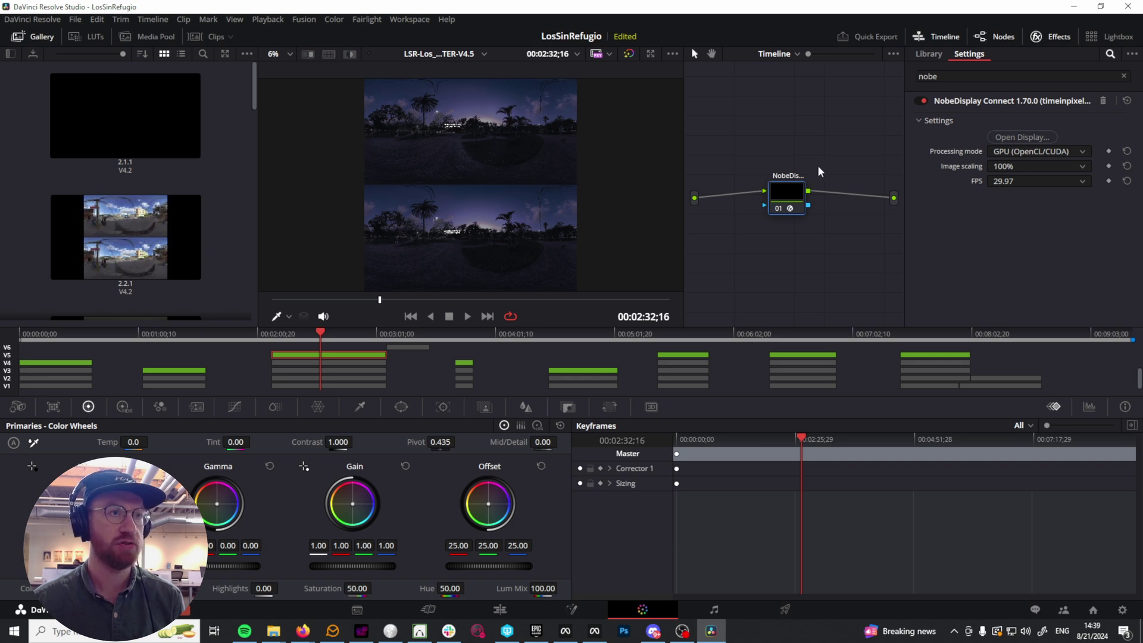
Step: Scrub the timeline to 00:01:54:24, then park the playhead at 00:02:40:02 with the NobeDisplay node in place
{"action": "left_click_drag", "start_coordinate": [748, 158], "coordinate": [841, 254]}
{"action": "left_click_drag", "start_coordinate": [128, 337], "coordinate": [245, 338]}
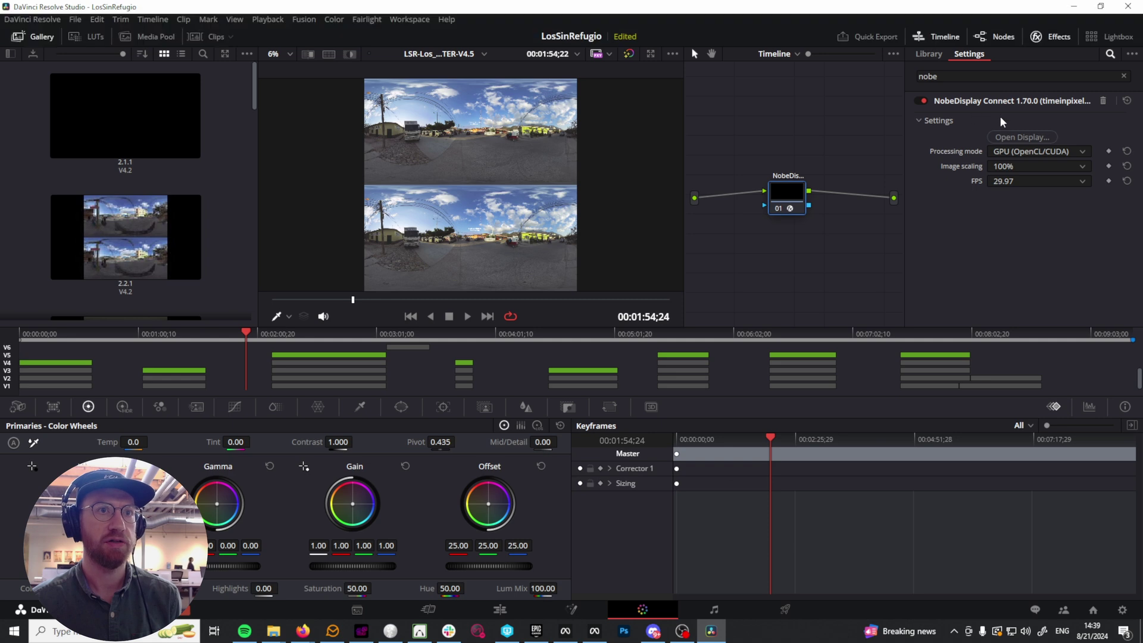
{"action": "left_click", "coordinate": [335, 334]}
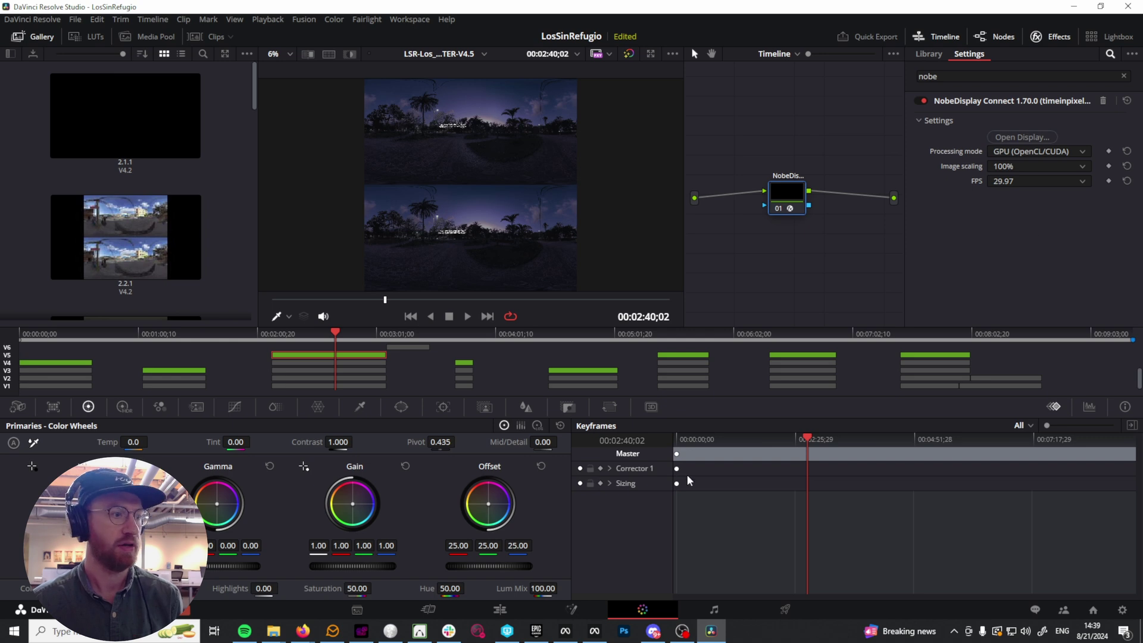
Step: Bring up the NobeDisplay window, move it off the viewer and park the timeline playhead at 00:02:31:28
{"action": "mouse_move", "coordinate": [362, 631]}
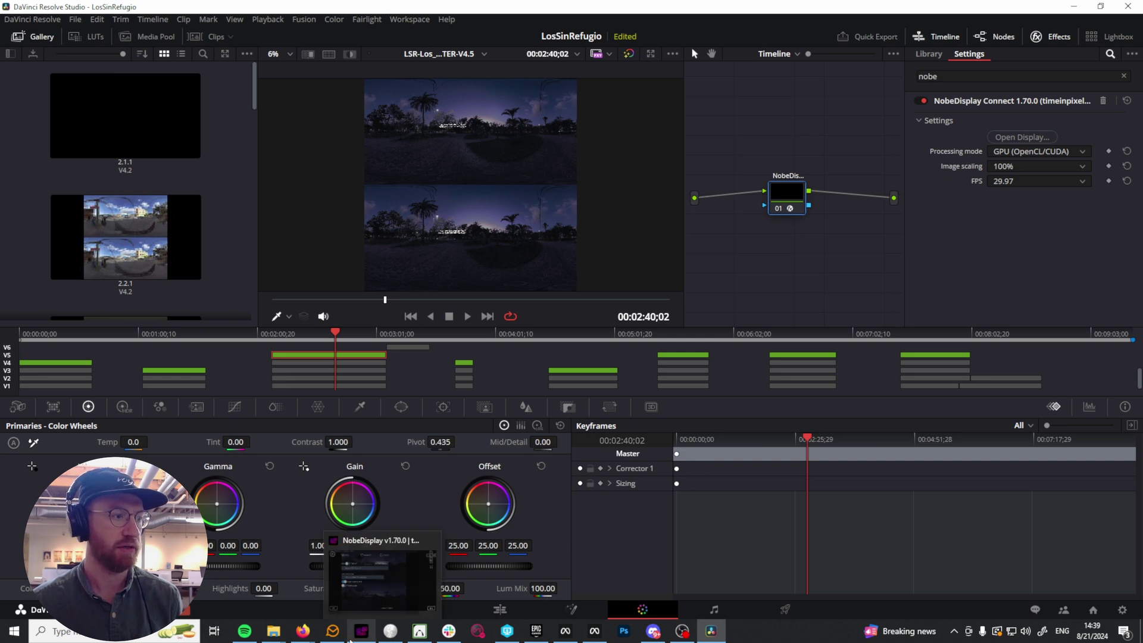
{"action": "left_click", "coordinate": [405, 582]}
{"action": "left_click_drag", "start_coordinate": [726, 158], "coordinate": [720, 91]}
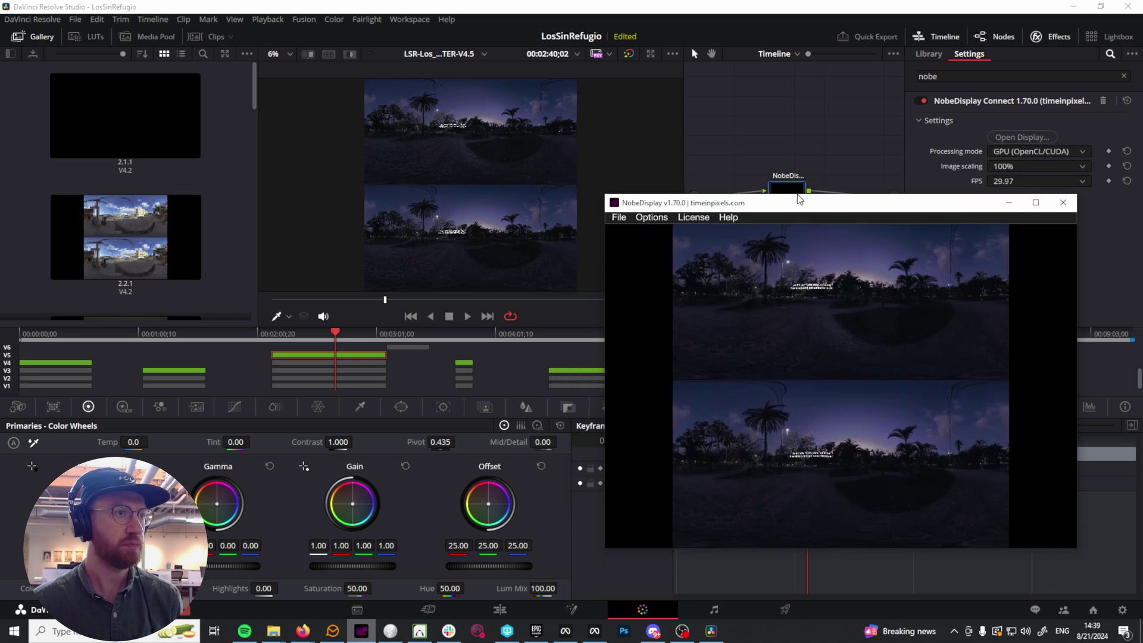
{"action": "left_click", "coordinate": [327, 334]}
{"action": "left_click_drag", "start_coordinate": [328, 333], "coordinate": [319, 333]}
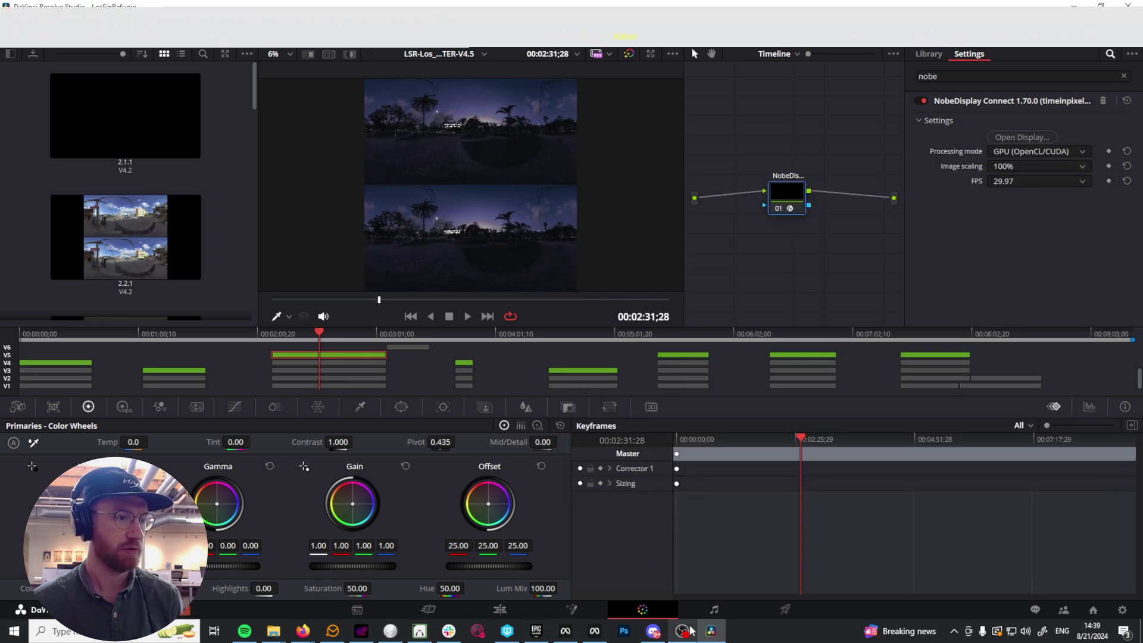
Step: Restore the Resolve window to a smaller size and arrange it alongside the NobeDisplay window
{"action": "left_click", "coordinate": [1100, 7]}
{"action": "left_click_drag", "start_coordinate": [1012, 9], "coordinate": [828, 10]}
{"action": "left_click", "coordinate": [1022, 142]}
{"action": "left_click_drag", "start_coordinate": [1023, 130], "coordinate": [1022, 104]}
{"action": "left_click_drag", "start_coordinate": [833, 121], "coordinate": [969, 114]}
Step: Scrub the timeline from 00:03:14:23 through the following clips to 00:04:56:19, comparing the NobeDisplay output with the viewer
{"action": "left_click_drag", "start_coordinate": [364, 364], "coordinate": [225, 364]}
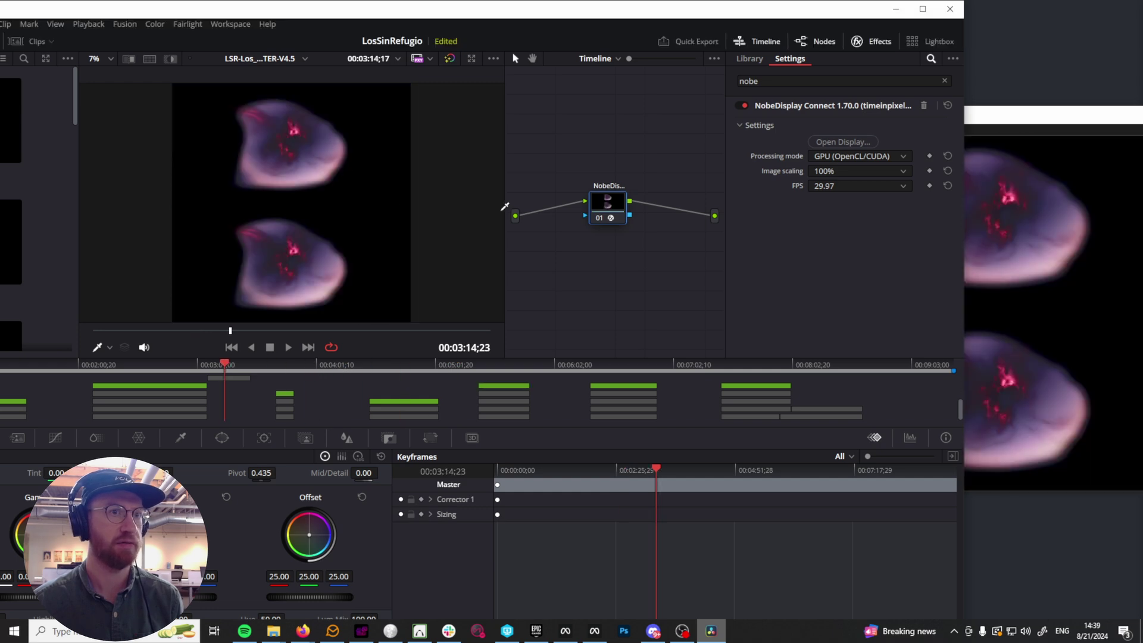
{"action": "left_click", "coordinate": [1022, 108]}
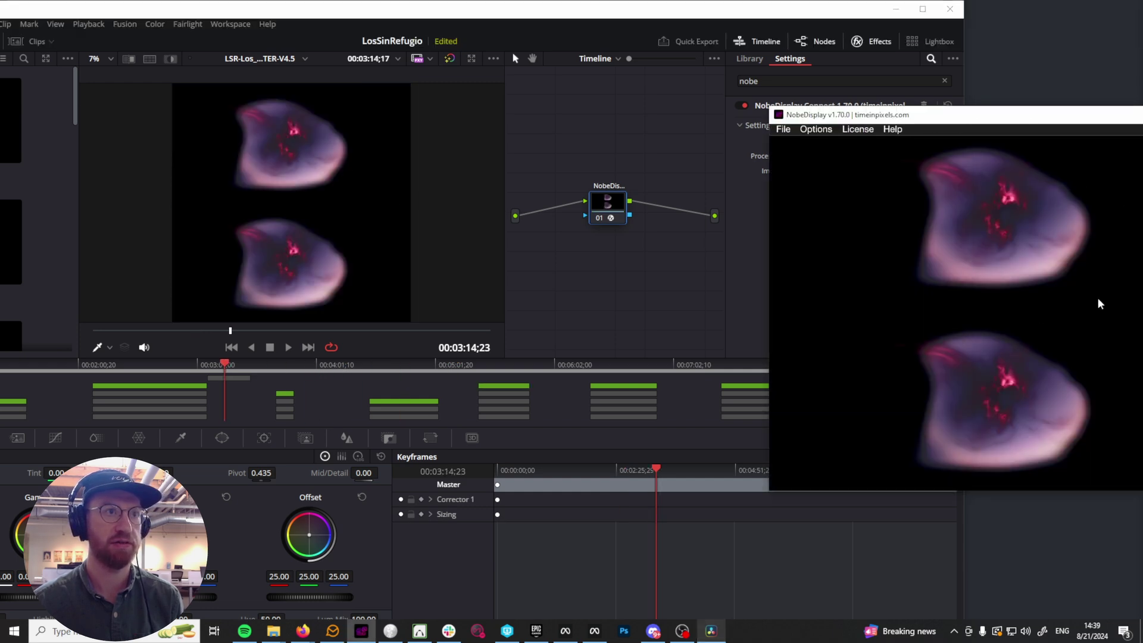
{"action": "left_click", "coordinate": [403, 363]}
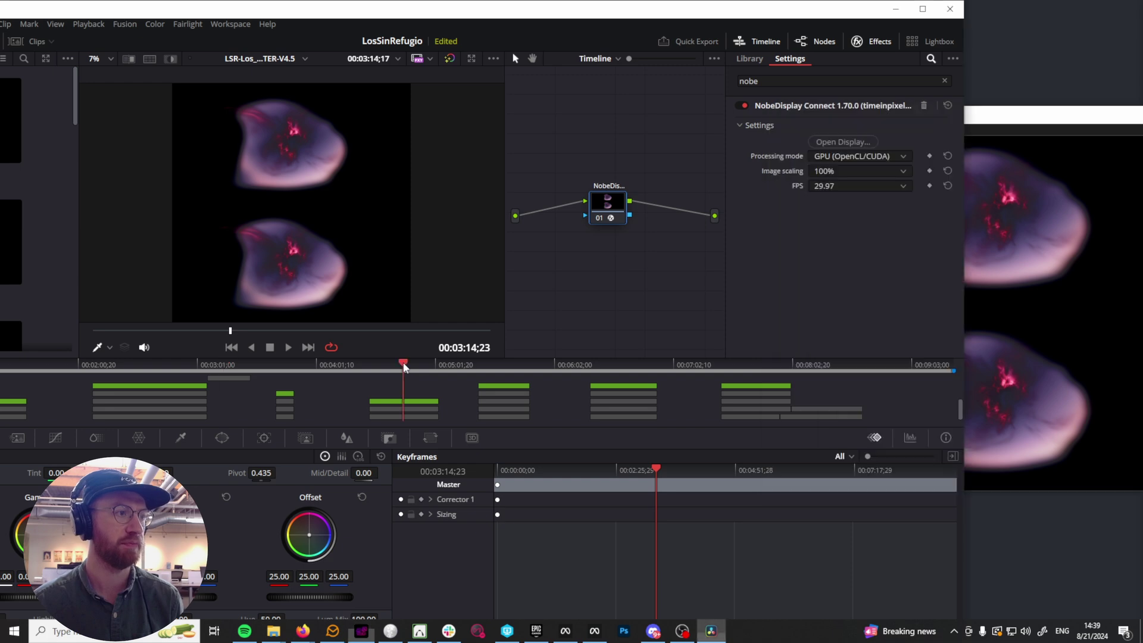
{"action": "left_click", "coordinate": [464, 364]}
{"action": "left_click", "coordinate": [523, 364]}
{"action": "left_click", "coordinate": [459, 365]}
{"action": "left_click", "coordinate": [439, 364]}
{"action": "left_click", "coordinate": [425, 364]}
{"action": "left_click", "coordinate": [426, 364]}
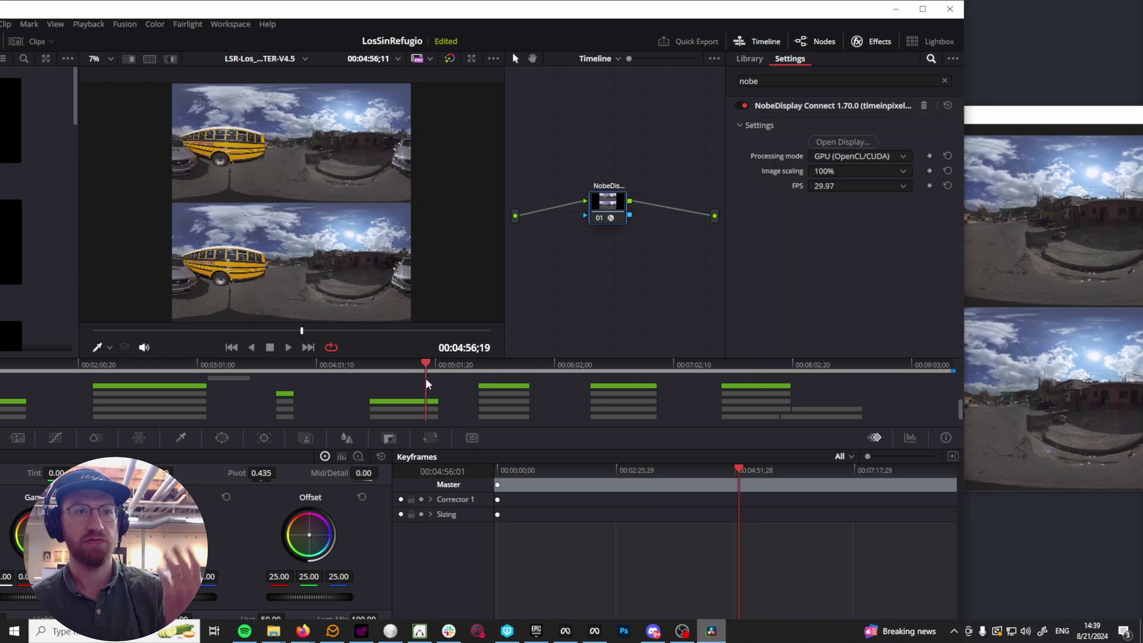
Step: Move the NobeDisplay window over Resolve, minimize it and maximize the Resolve window again
{"action": "left_click", "coordinate": [1049, 116]}
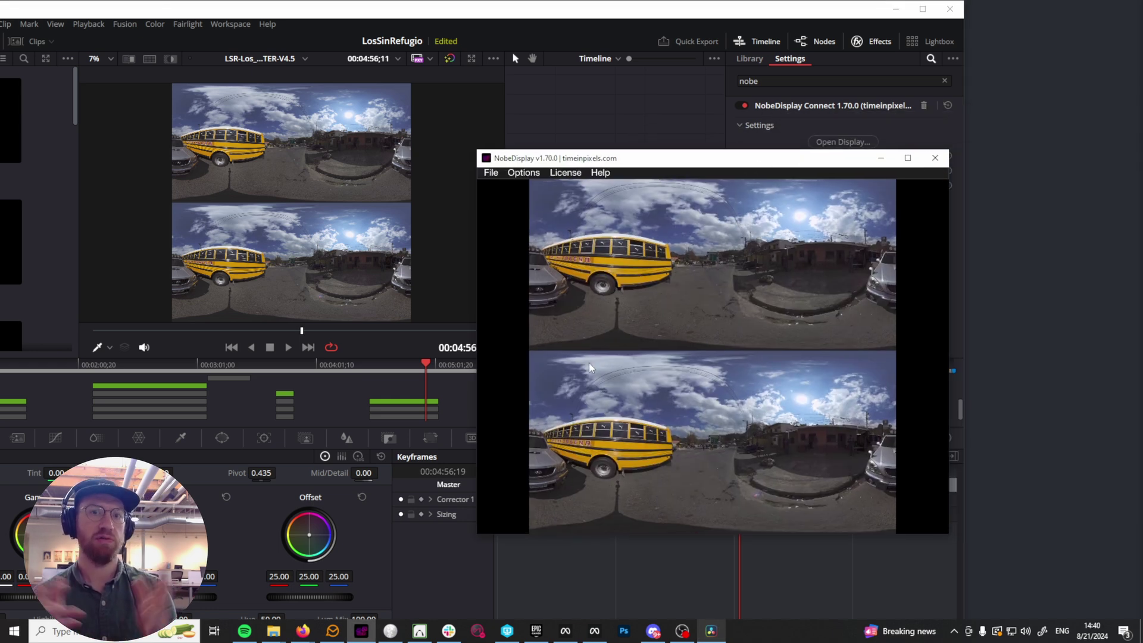
{"action": "left_click", "coordinate": [881, 158]}
{"action": "left_click", "coordinate": [922, 9]}
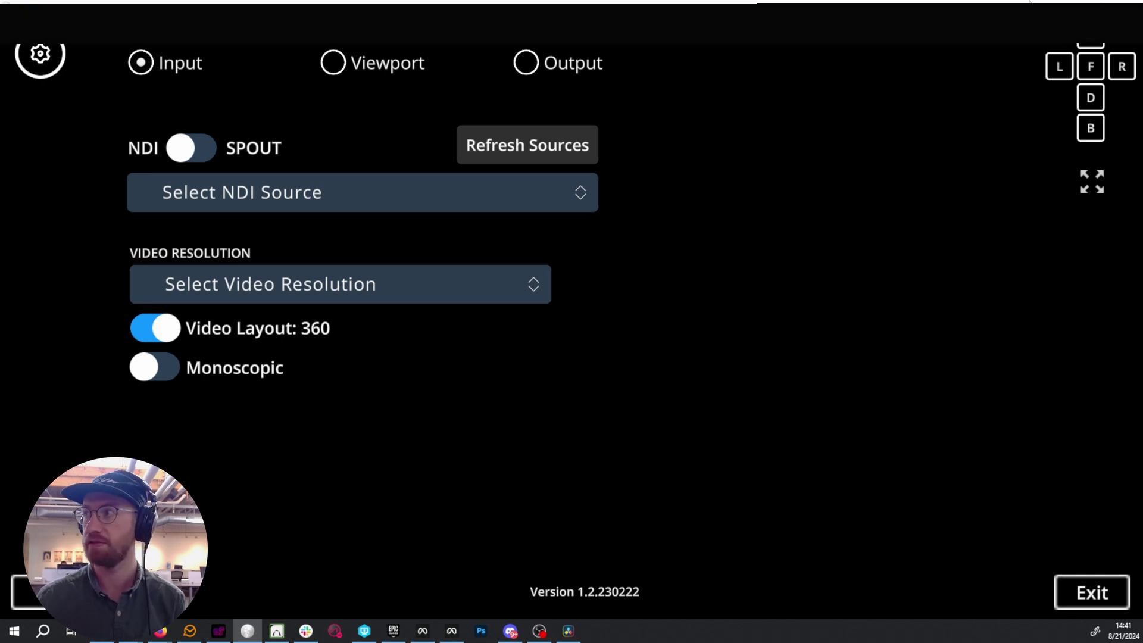
Step: Maximize the VR NDI window and show its input settings
{"action": "left_click", "coordinate": [1102, 6]}
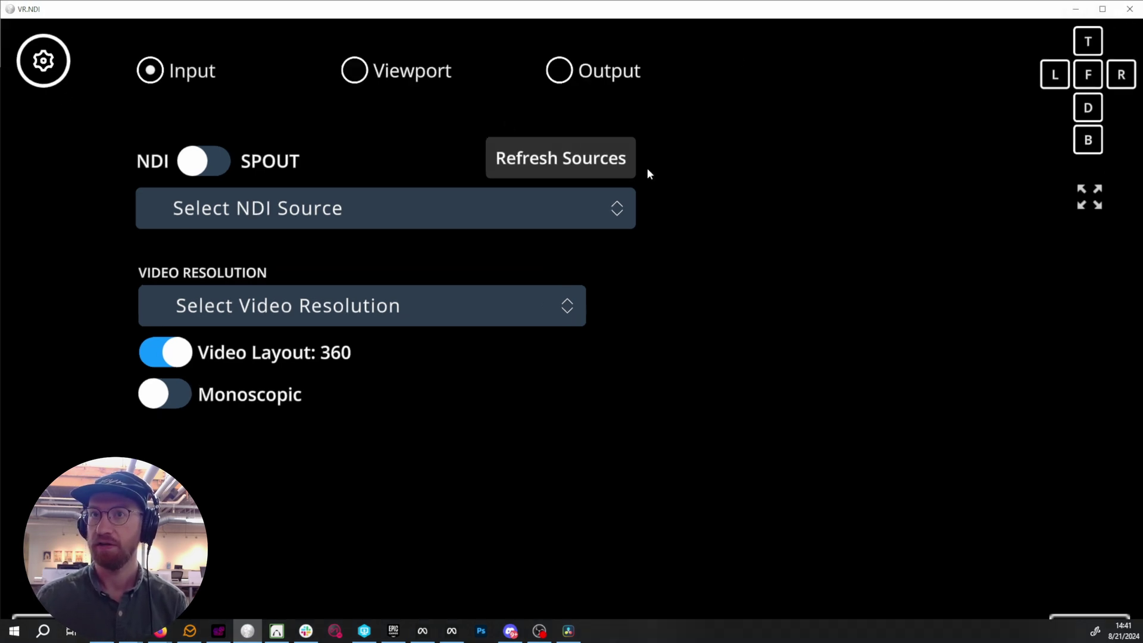
{"action": "left_click", "coordinate": [1102, 9]}
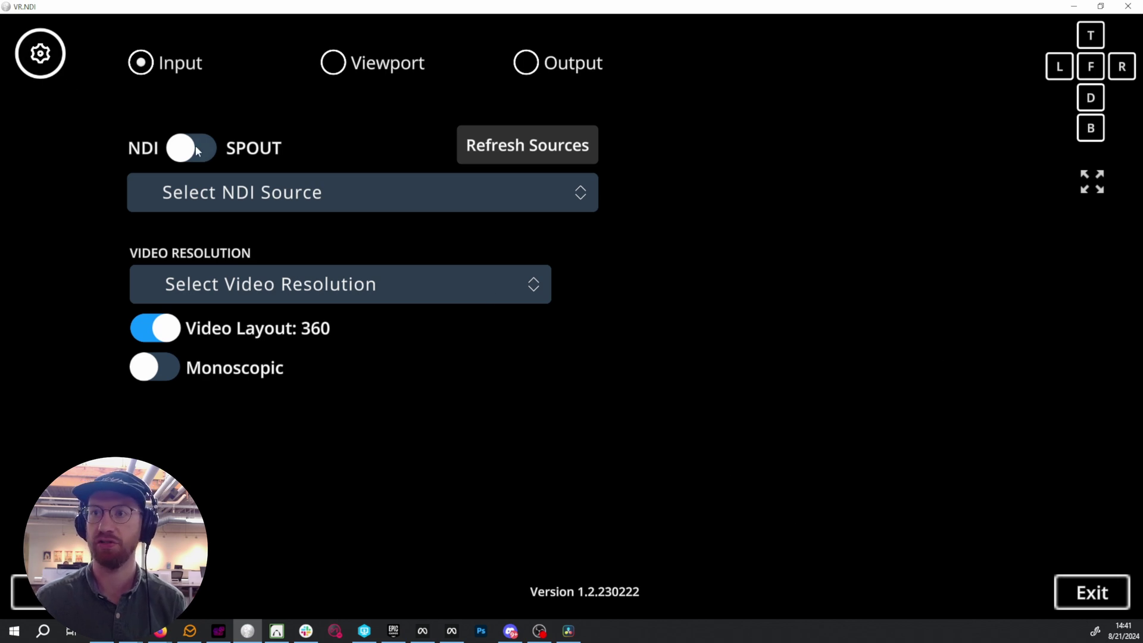
{"action": "left_click", "coordinate": [43, 55]}
{"action": "left_click", "coordinate": [41, 58]}
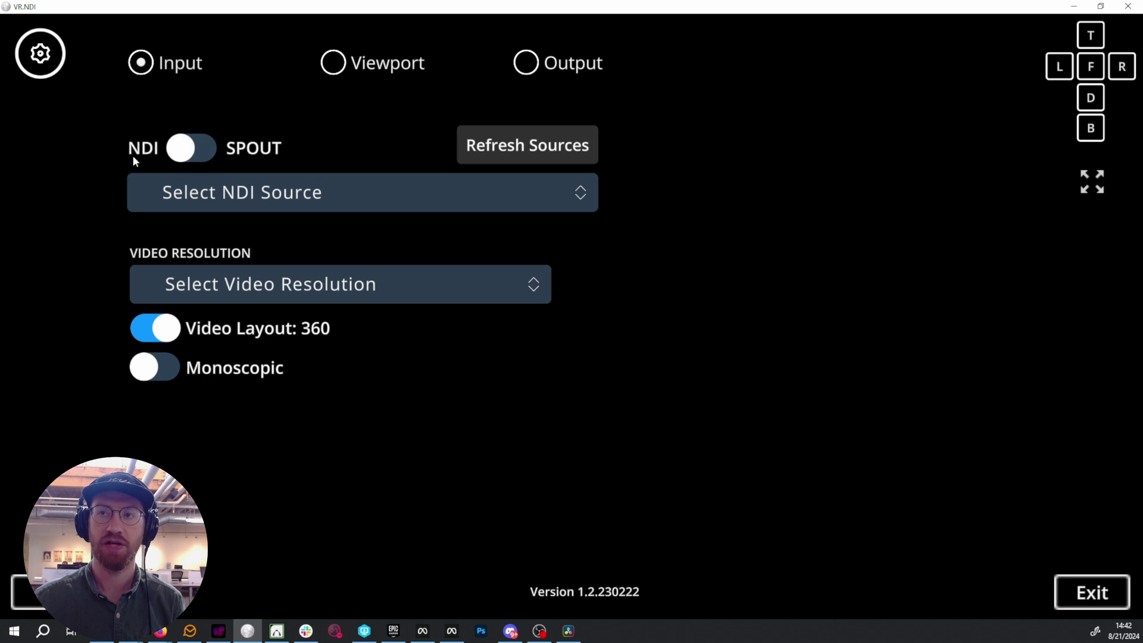
Step: Choose VOYRE-LEAN (Nobe Display NDI connect) as the NDI source
{"action": "left_click", "coordinate": [573, 196]}
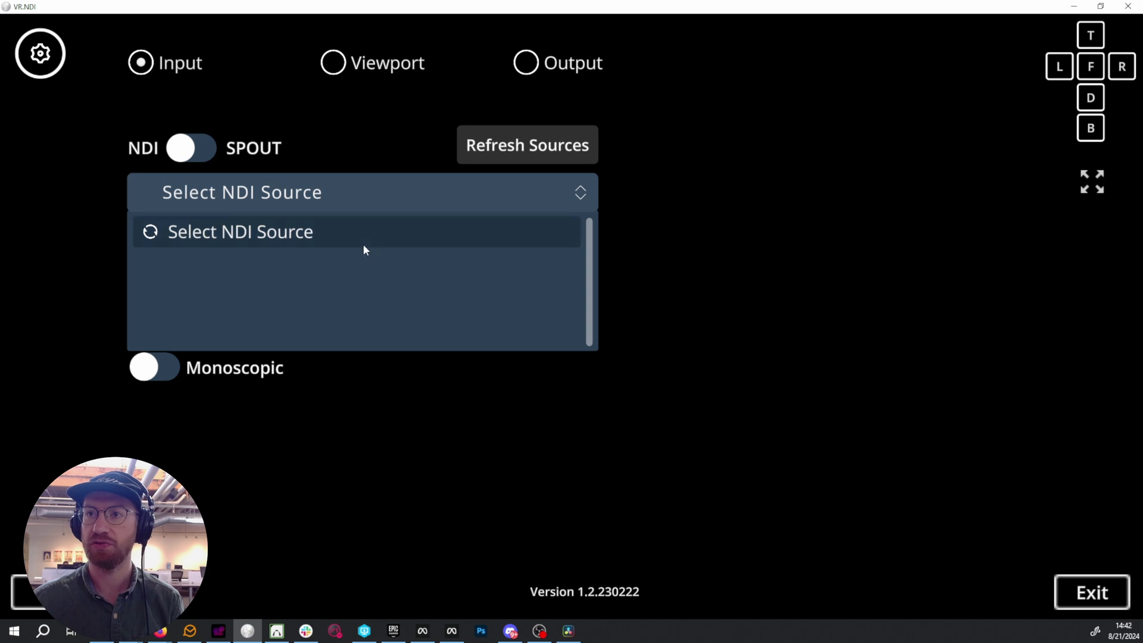
{"action": "left_click", "coordinate": [719, 302]}
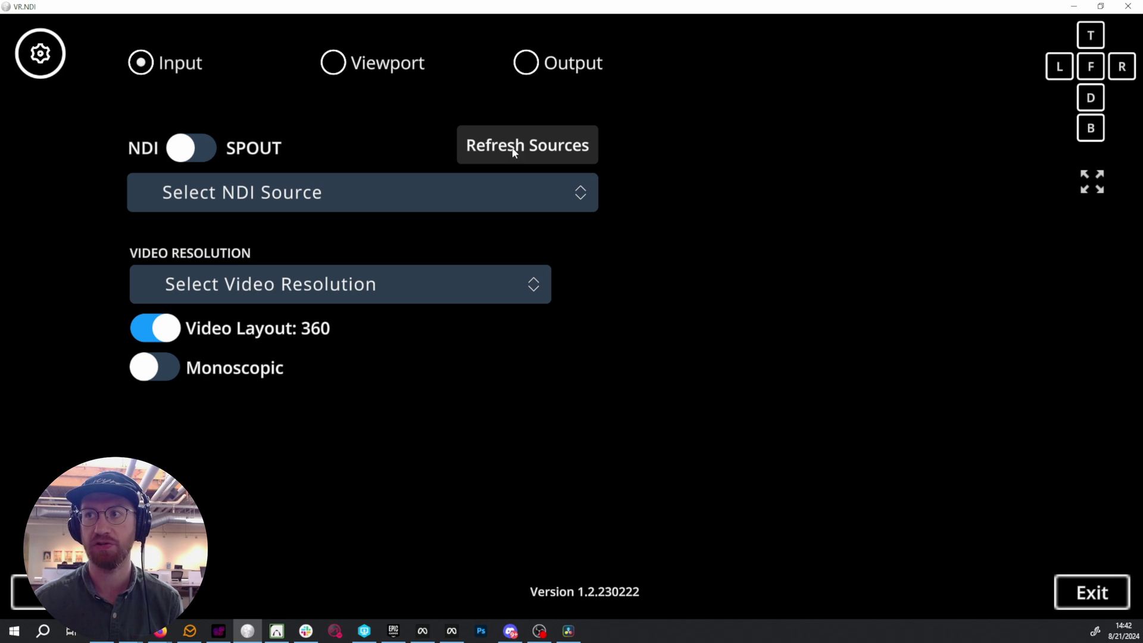
{"action": "left_click", "coordinate": [530, 198]}
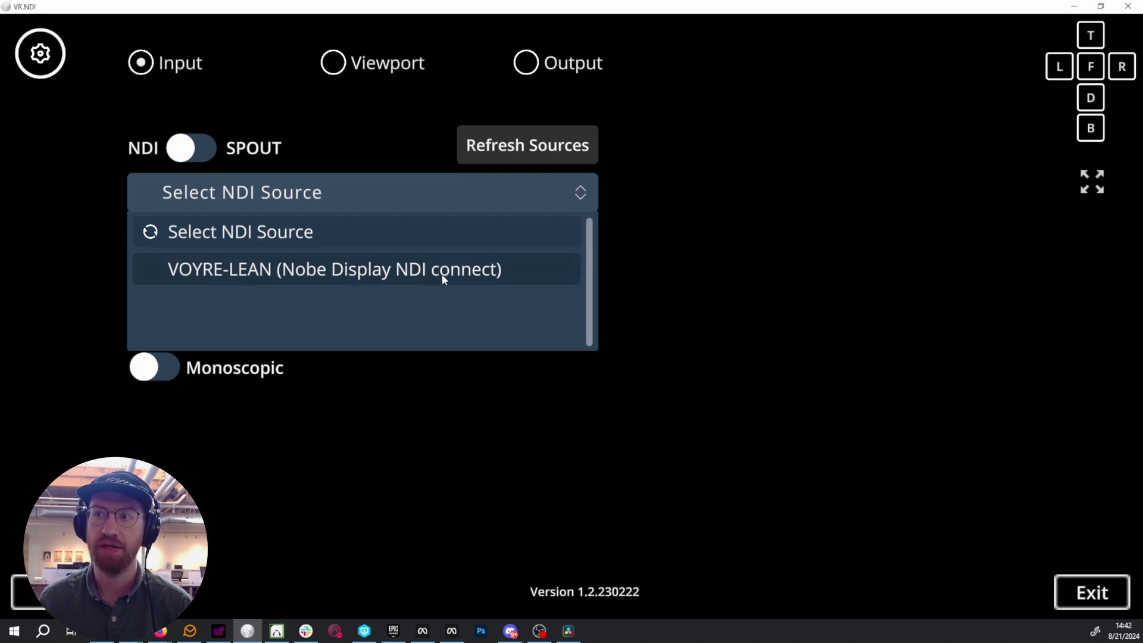
{"action": "left_click", "coordinate": [235, 273]}
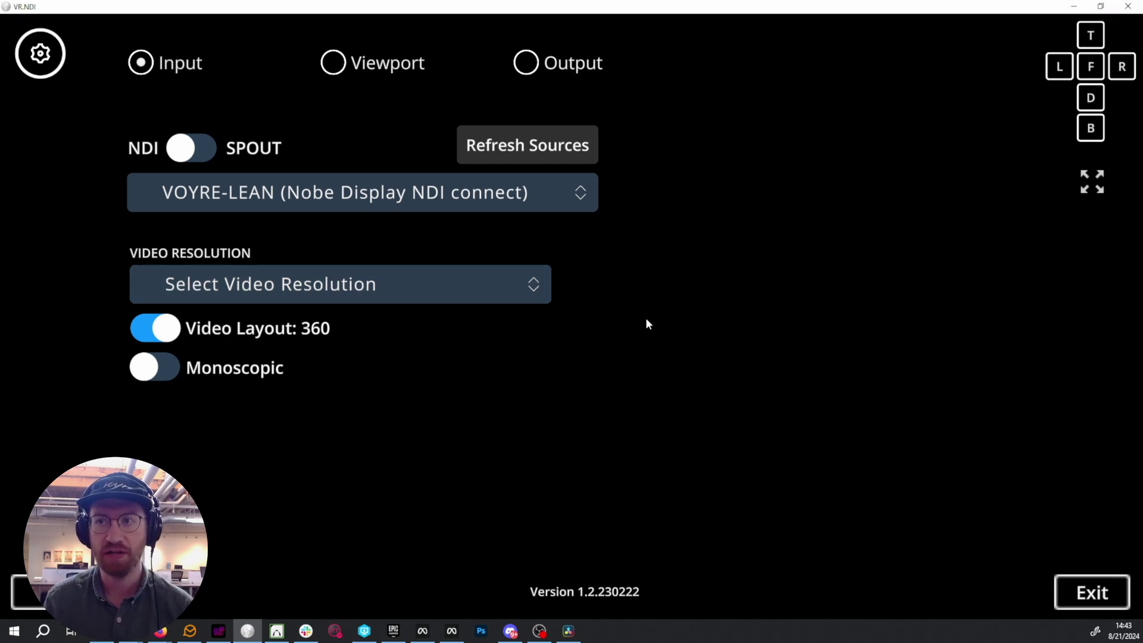
Step: Set the video resolution of the NDI input to 4096x4096
{"action": "left_click", "coordinate": [487, 285]}
{"action": "scroll", "coordinate": [498, 381], "scroll_direction": "down", "scroll_amount": 3}
{"action": "scroll", "coordinate": [374, 357], "scroll_direction": "down", "scroll_amount": 2}
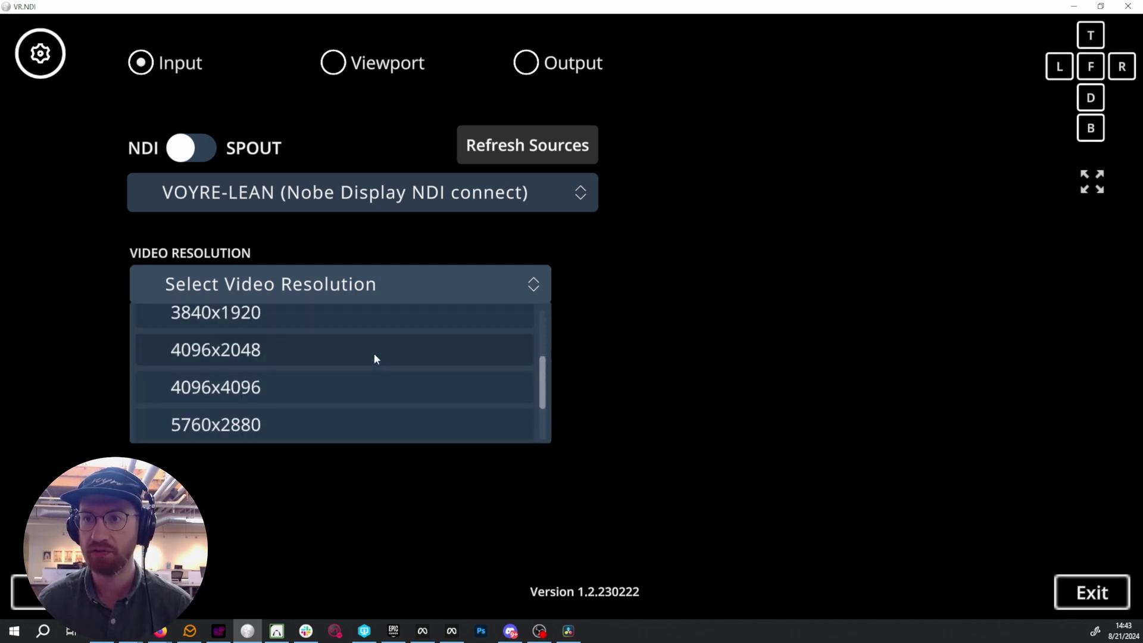
{"action": "scroll", "coordinate": [374, 358], "scroll_direction": "down", "scroll_amount": 1}
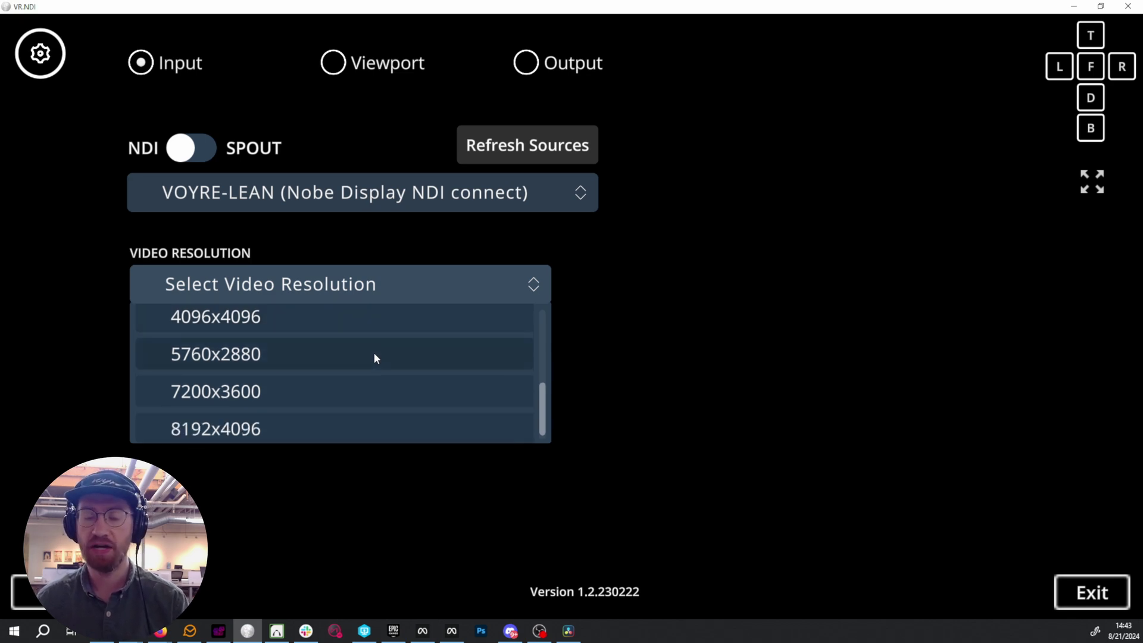
{"action": "scroll", "coordinate": [375, 372], "scroll_direction": "up", "scroll_amount": 1}
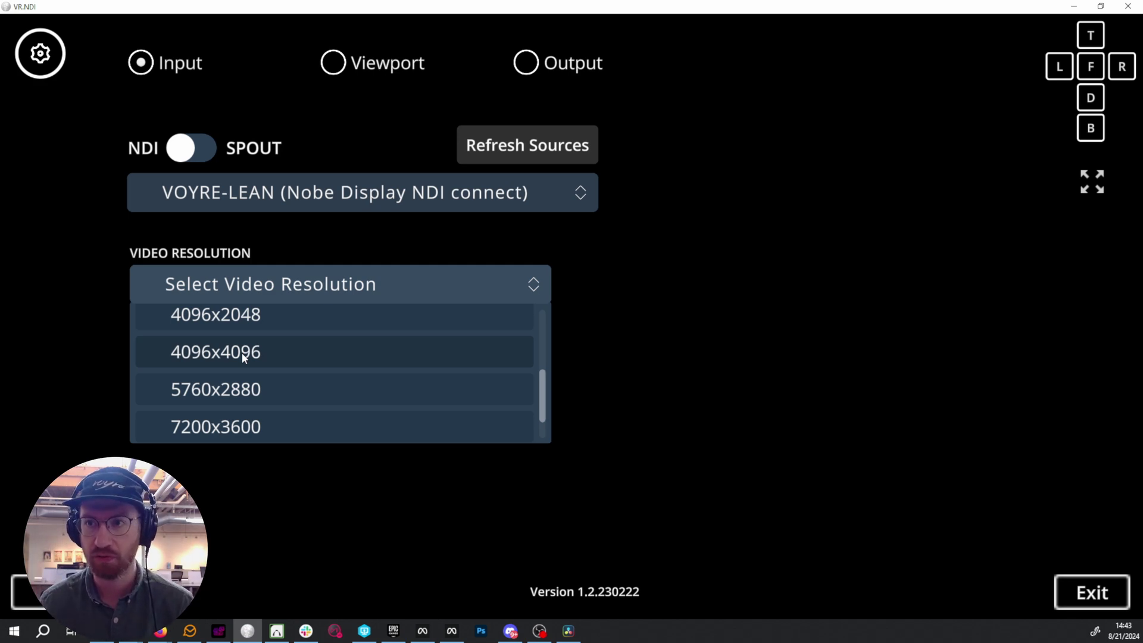
{"action": "scroll", "coordinate": [273, 351], "scroll_direction": "down", "scroll_amount": 1}
{"action": "scroll", "coordinate": [276, 384], "scroll_direction": "up", "scroll_amount": 1}
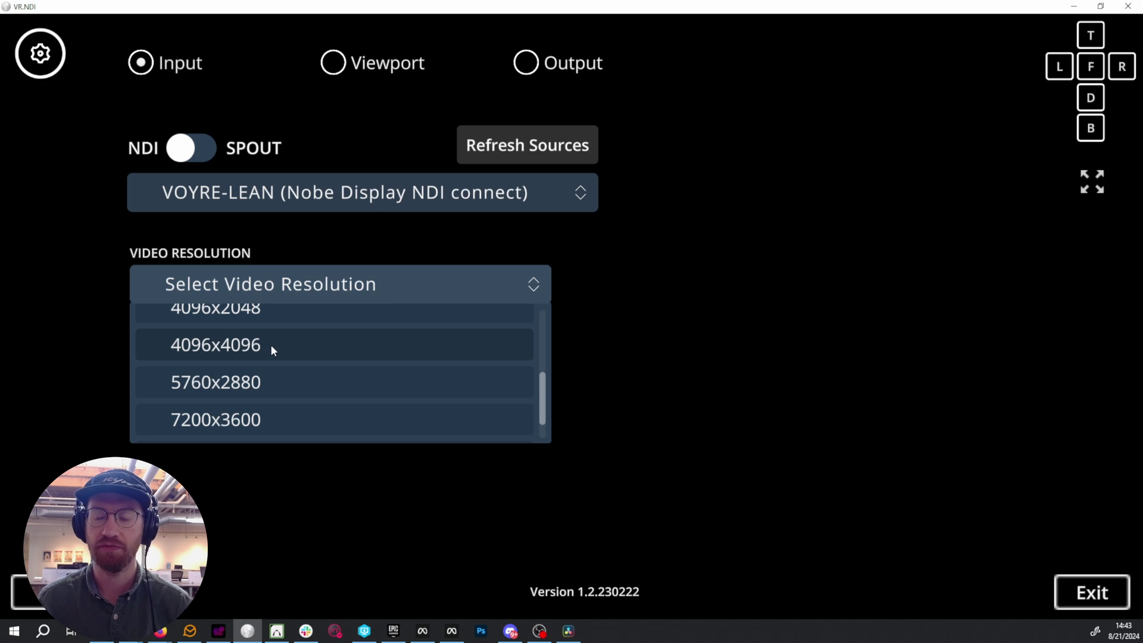
{"action": "left_click", "coordinate": [272, 346]}
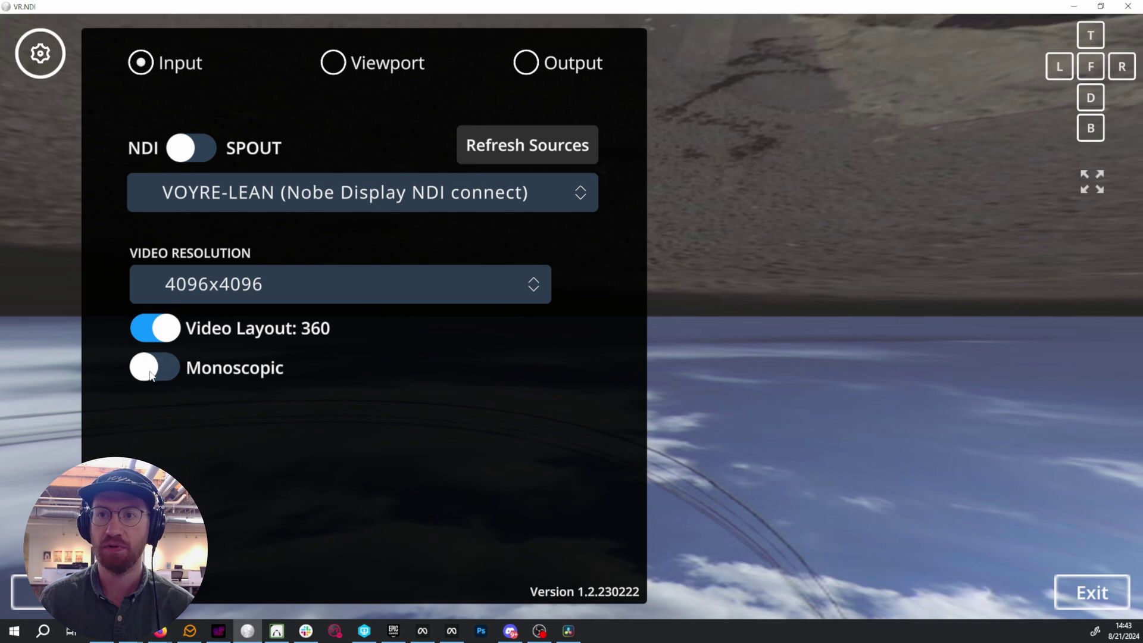
Step: Try the 180 video layout on the incoming picture and return it to 360
{"action": "left_click", "coordinate": [170, 333]}
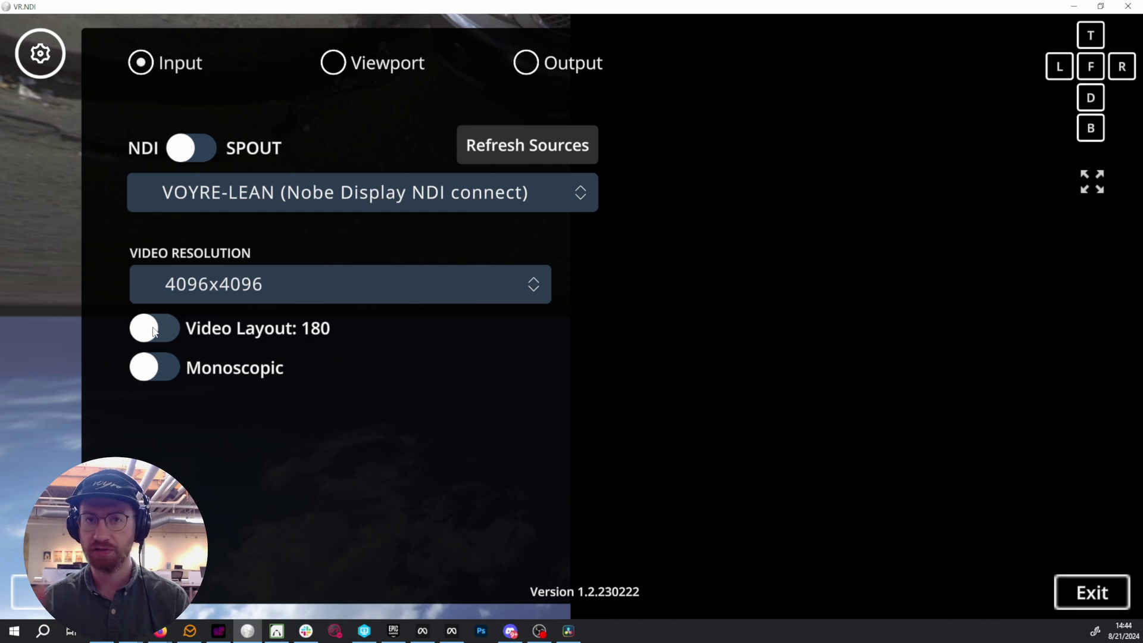
{"action": "left_click", "coordinate": [153, 331]}
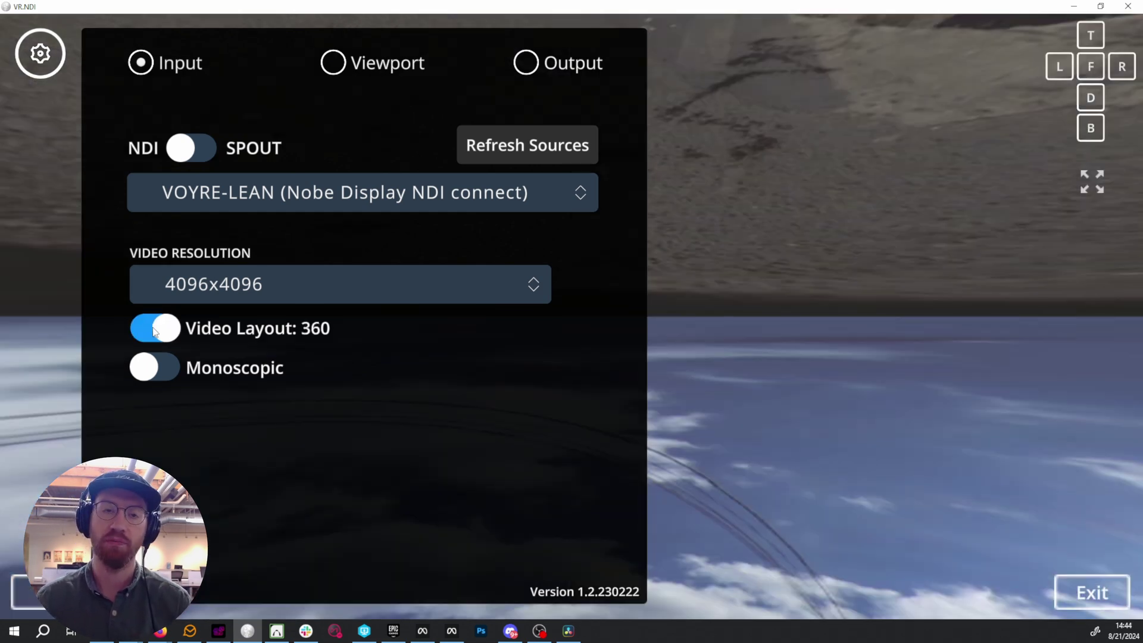
{"action": "left_click", "coordinate": [153, 332]}
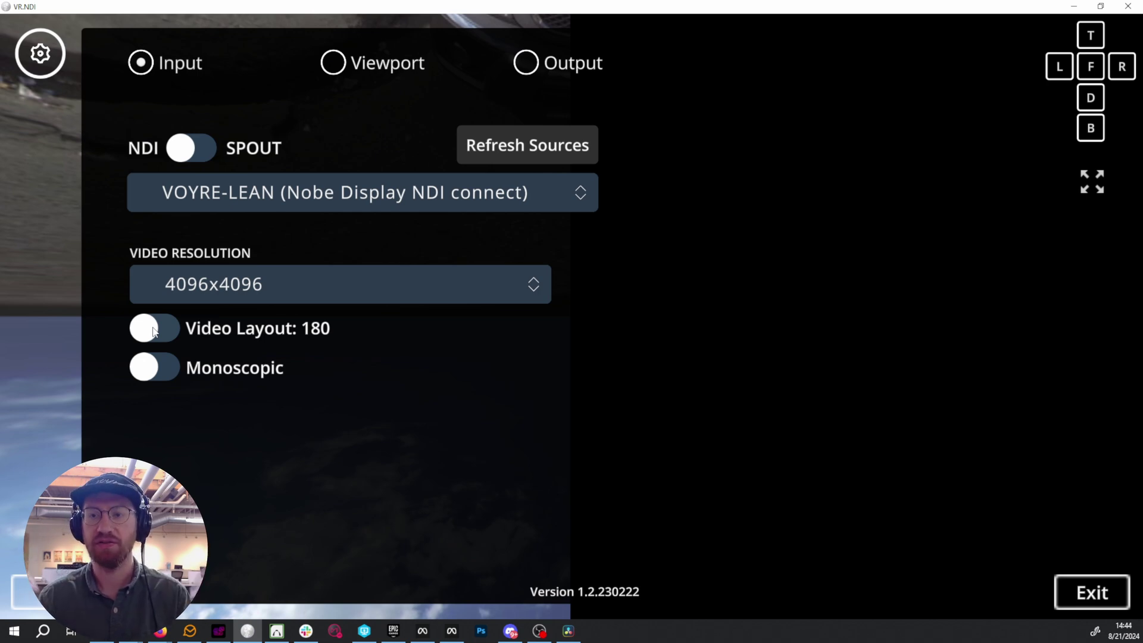
{"action": "left_click", "coordinate": [153, 331]}
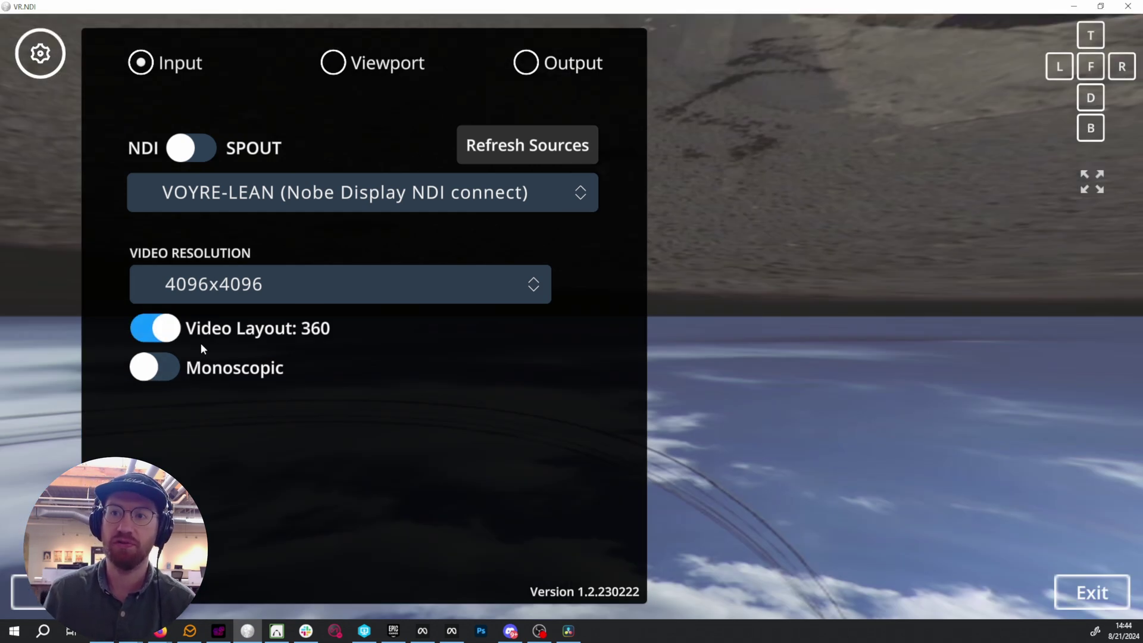
Step: Switch the video from monoscopic to stereoscopic and bring up the choices for its stereo arrangement
{"action": "left_click", "coordinate": [152, 374]}
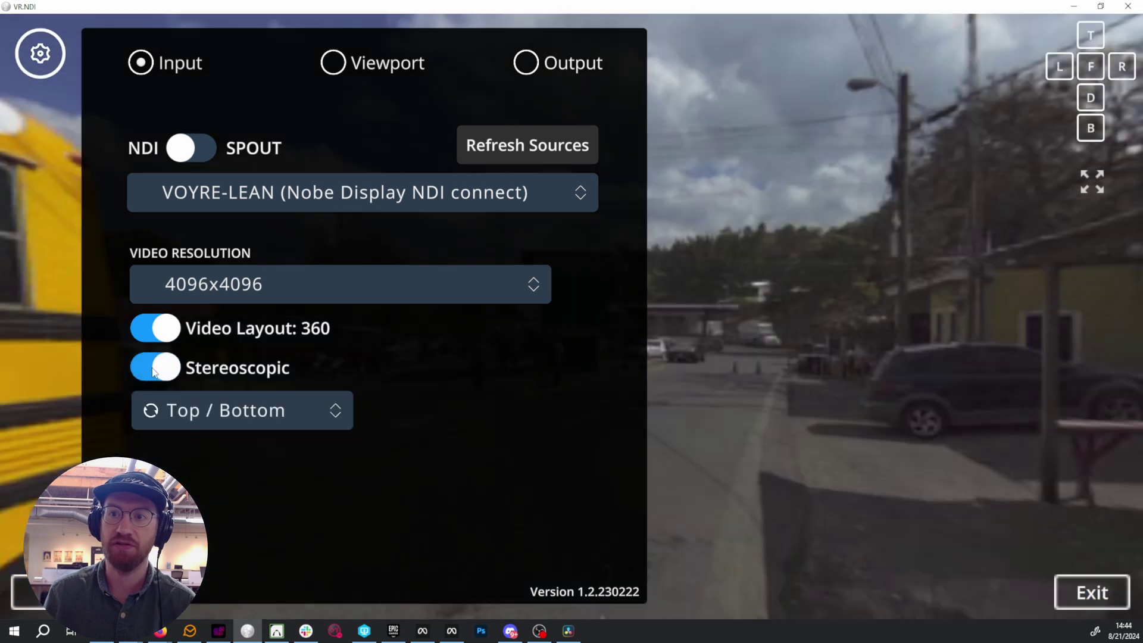
{"action": "left_click", "coordinate": [316, 402]}
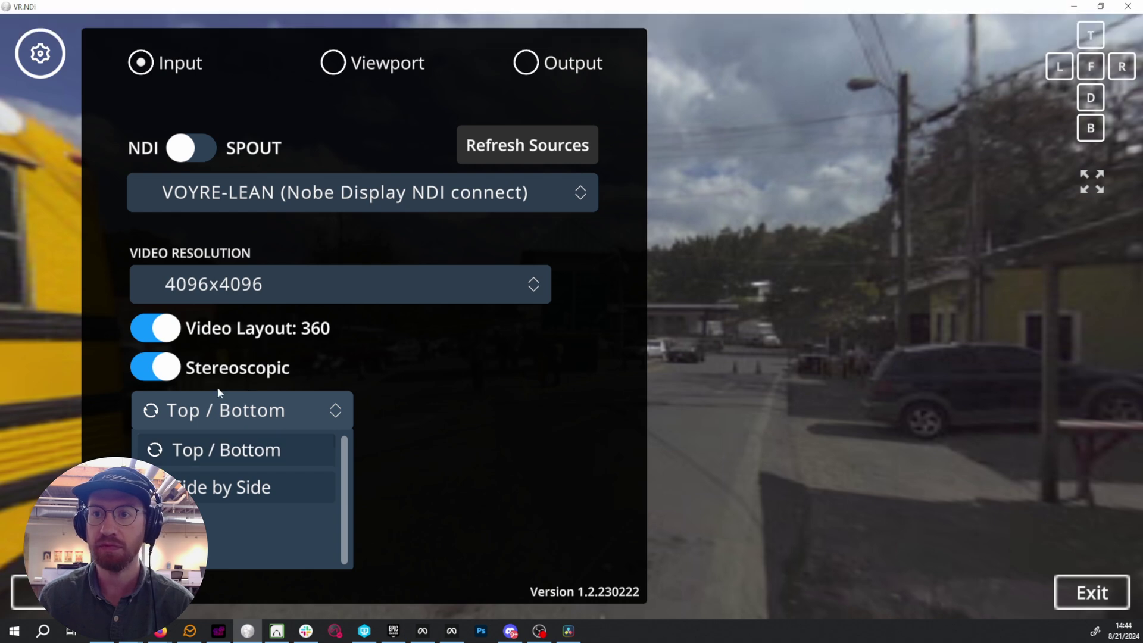
Step: Try the 180 layout with the Side by Side stereo arrangement, and return to 360 with Top / Bottom
{"action": "left_click", "coordinate": [161, 336]}
{"action": "left_click", "coordinate": [163, 340]}
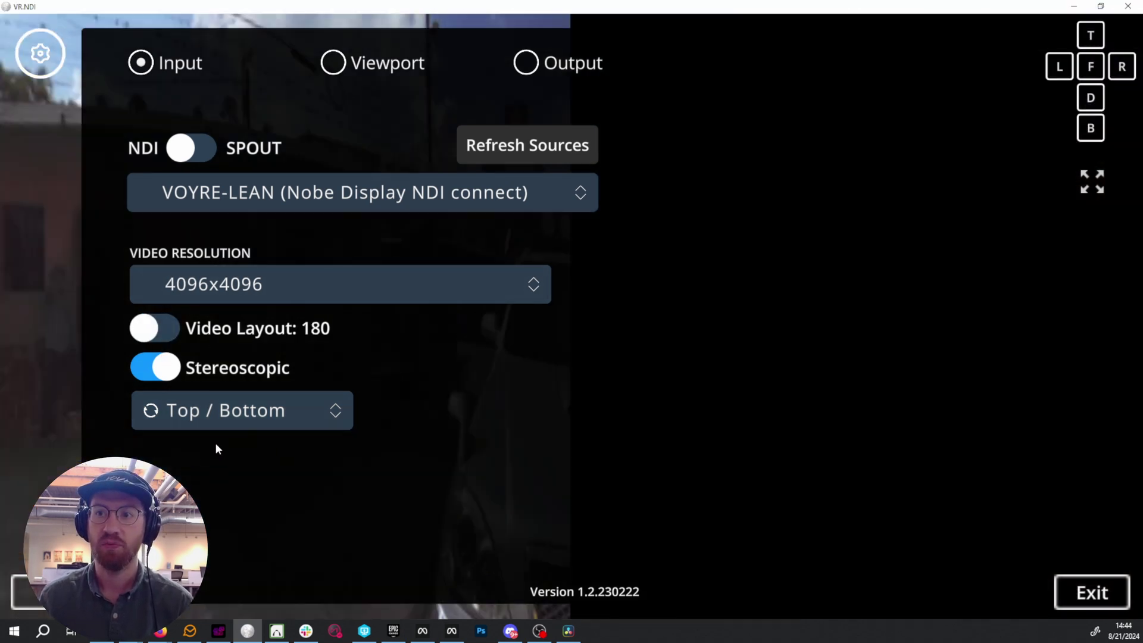
{"action": "left_click", "coordinate": [214, 420]}
{"action": "left_click", "coordinate": [236, 499]}
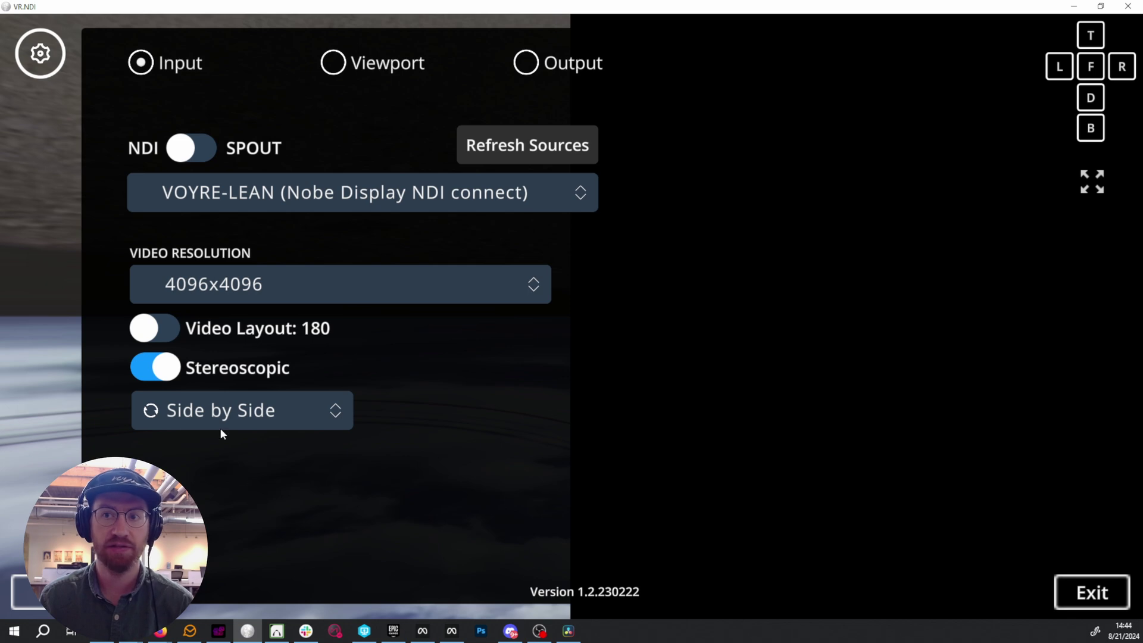
{"action": "left_click", "coordinate": [167, 340]}
{"action": "left_click", "coordinate": [173, 368]}
{"action": "left_click", "coordinate": [214, 370]}
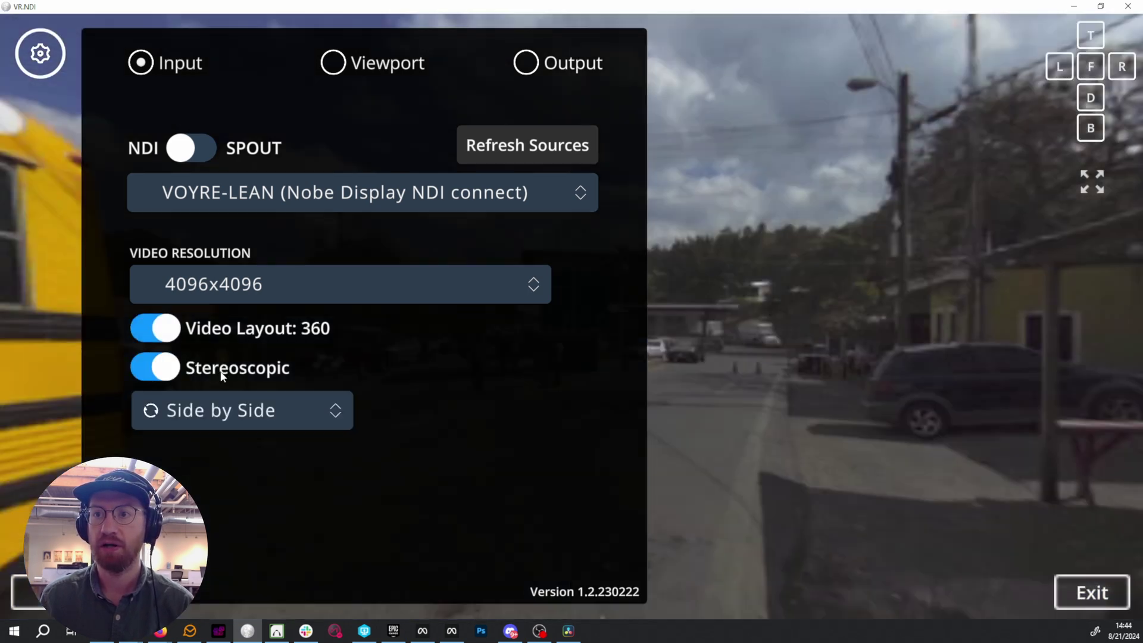
{"action": "left_click", "coordinate": [238, 411]}
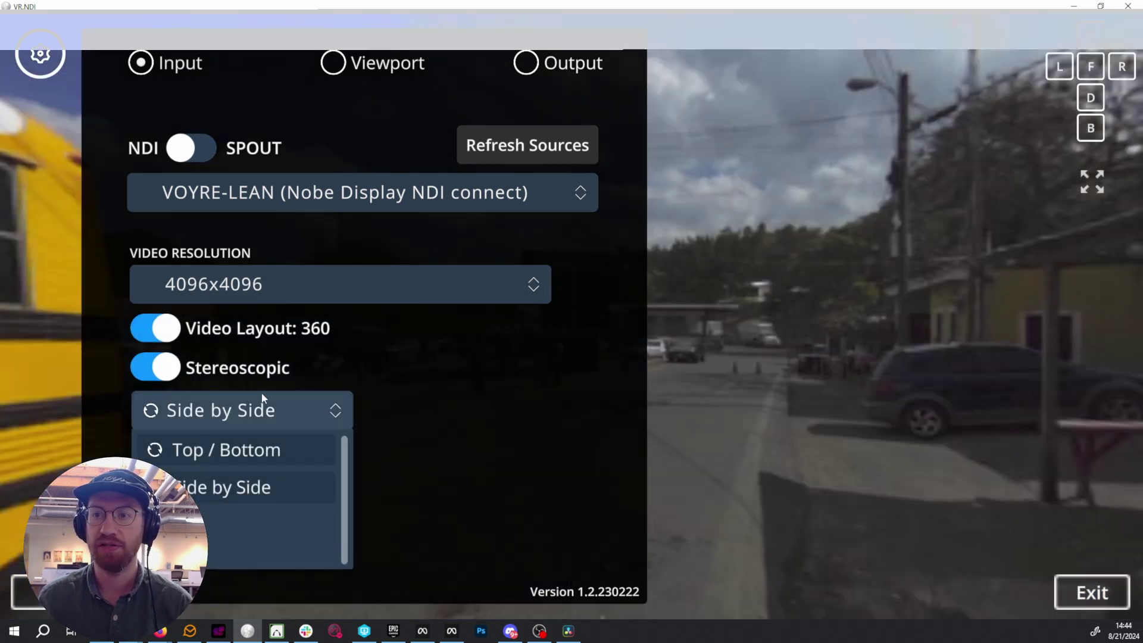
{"action": "left_click", "coordinate": [245, 451]}
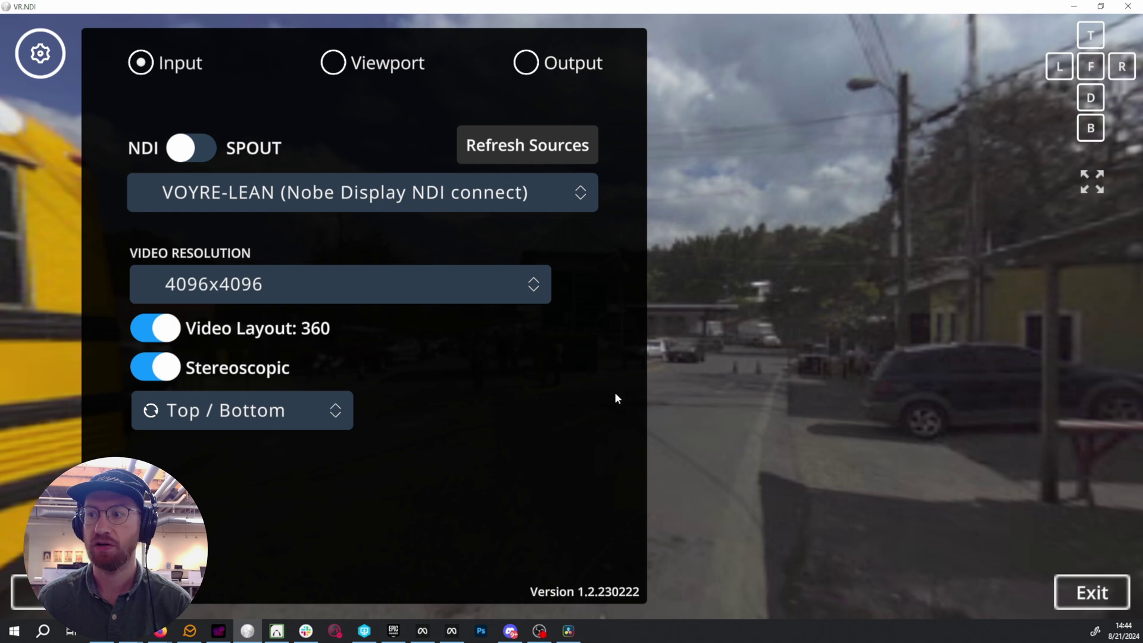
Step: Hide the settings and look around the 360 picture, from the parked car to the yellow bus and the sky
{"action": "left_click", "coordinate": [41, 54]}
{"action": "left_click_drag", "start_coordinate": [533, 414], "coordinate": [600, 299]}
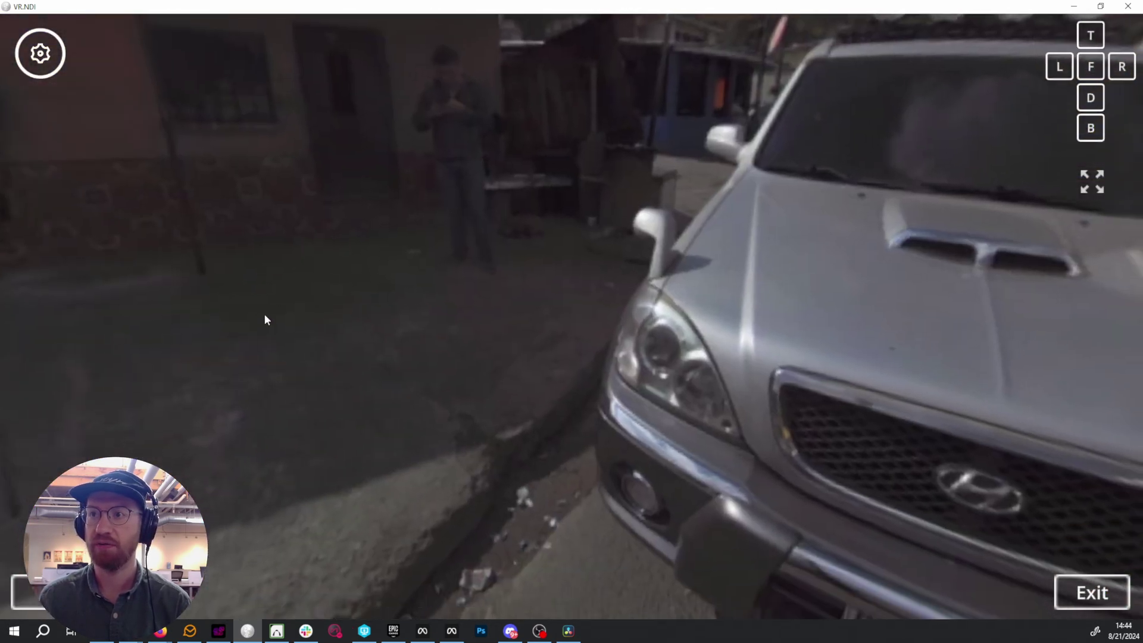
{"action": "left_click_drag", "start_coordinate": [265, 319], "coordinate": [1031, 206]}
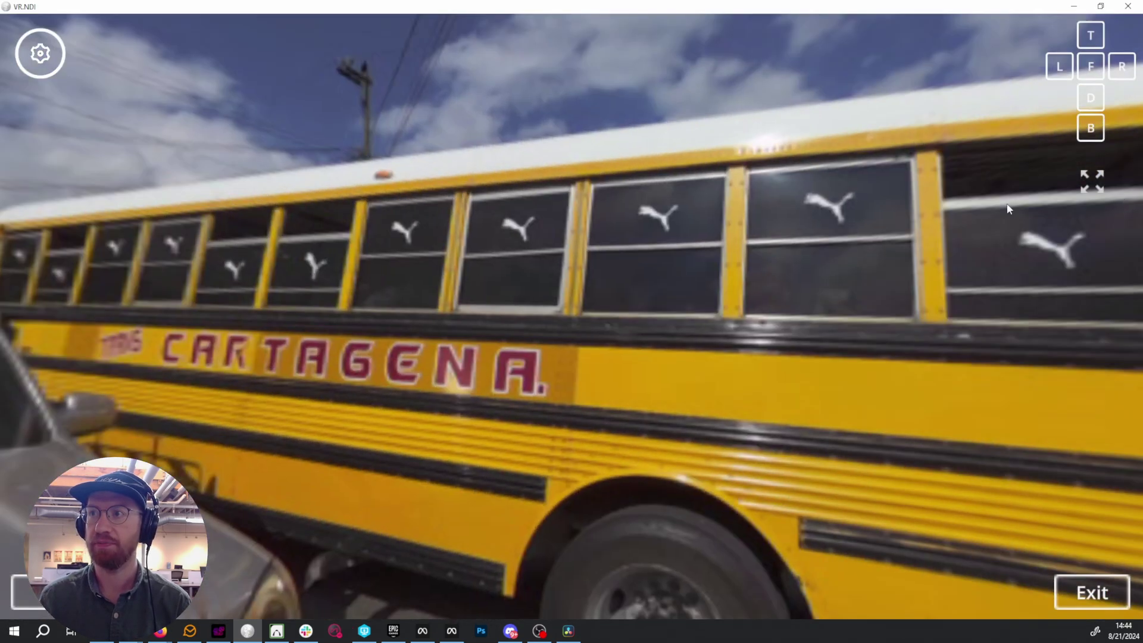
{"action": "left_click_drag", "start_coordinate": [607, 258], "coordinate": [463, 444]}
{"action": "left_click_drag", "start_coordinate": [428, 286], "coordinate": [791, 196]}
{"action": "left_click_drag", "start_coordinate": [760, 240], "coordinate": [526, 291]}
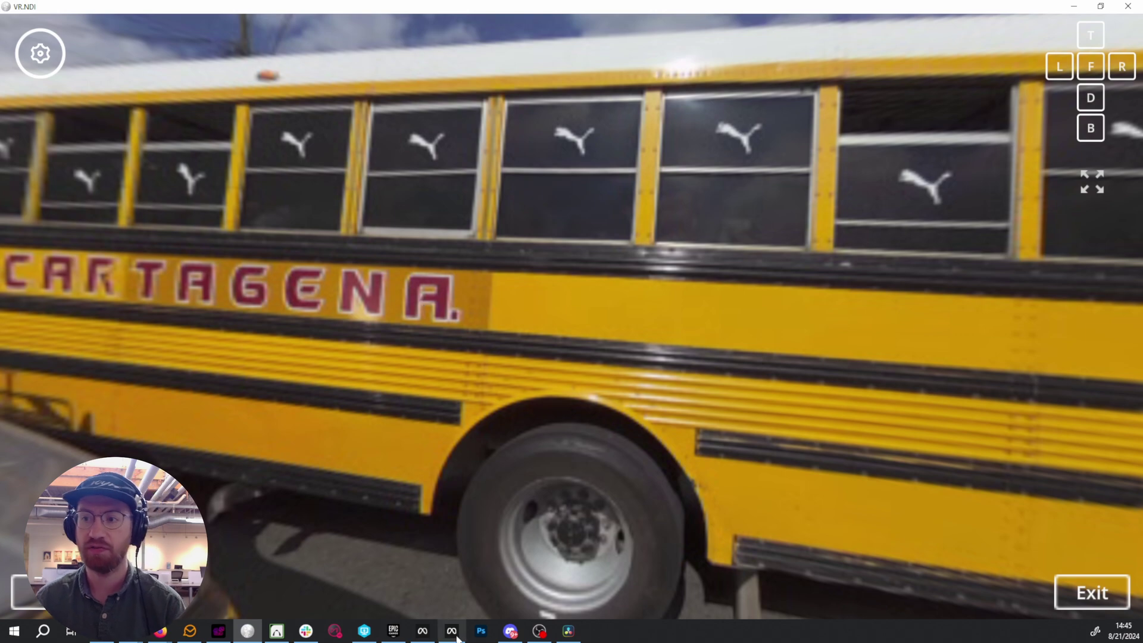
Step: Bring up Meta Quest Link to check the Quest 3 connection among the devices, and minimize its window
{"action": "mouse_move", "coordinate": [455, 637]}
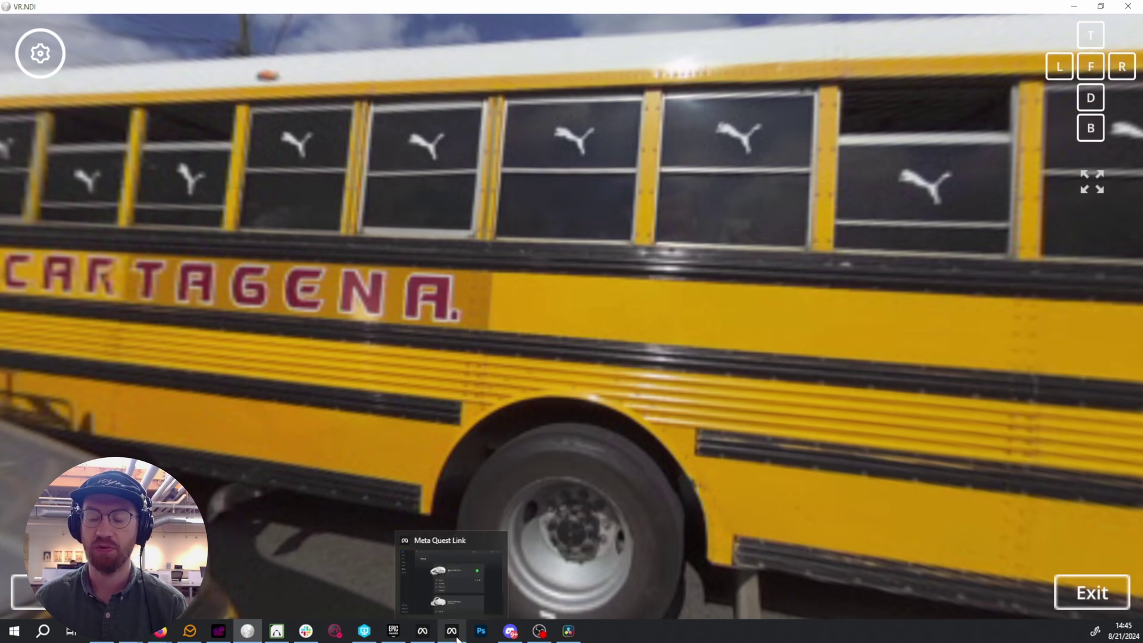
{"action": "left_click", "coordinate": [456, 638]}
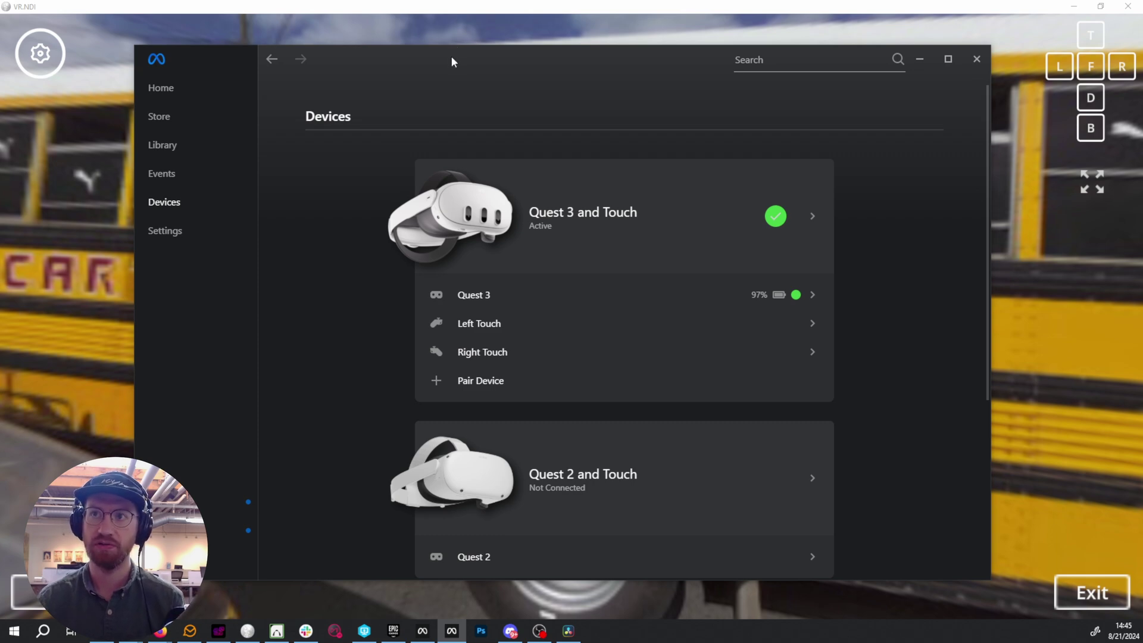
{"action": "left_click_drag", "start_coordinate": [451, 56], "coordinate": [437, 83]}
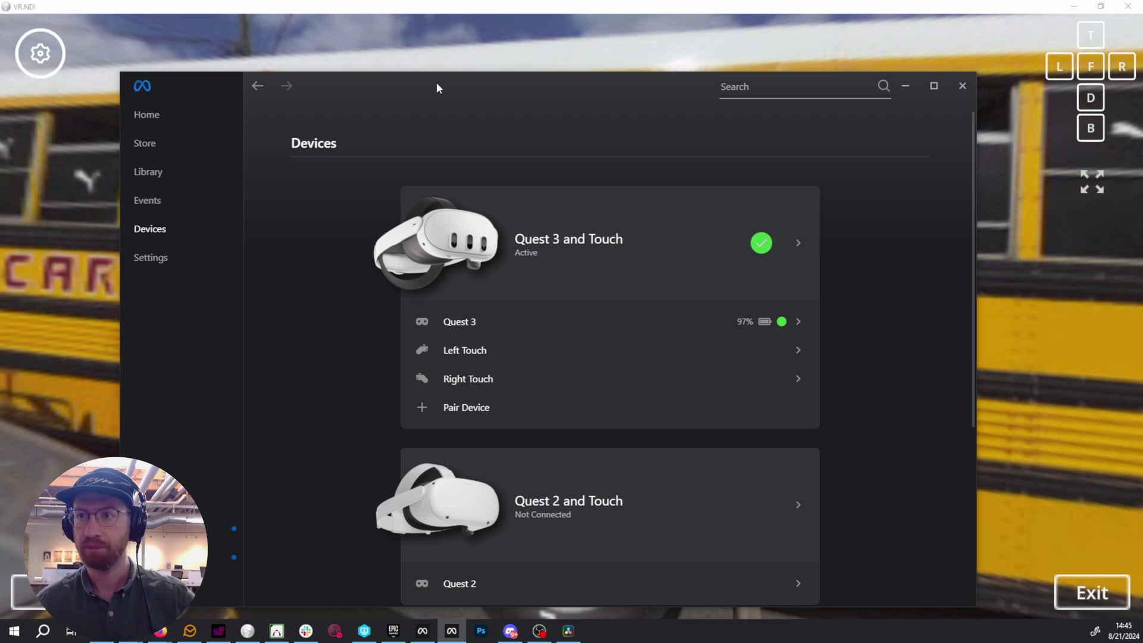
{"action": "left_click", "coordinate": [904, 86]}
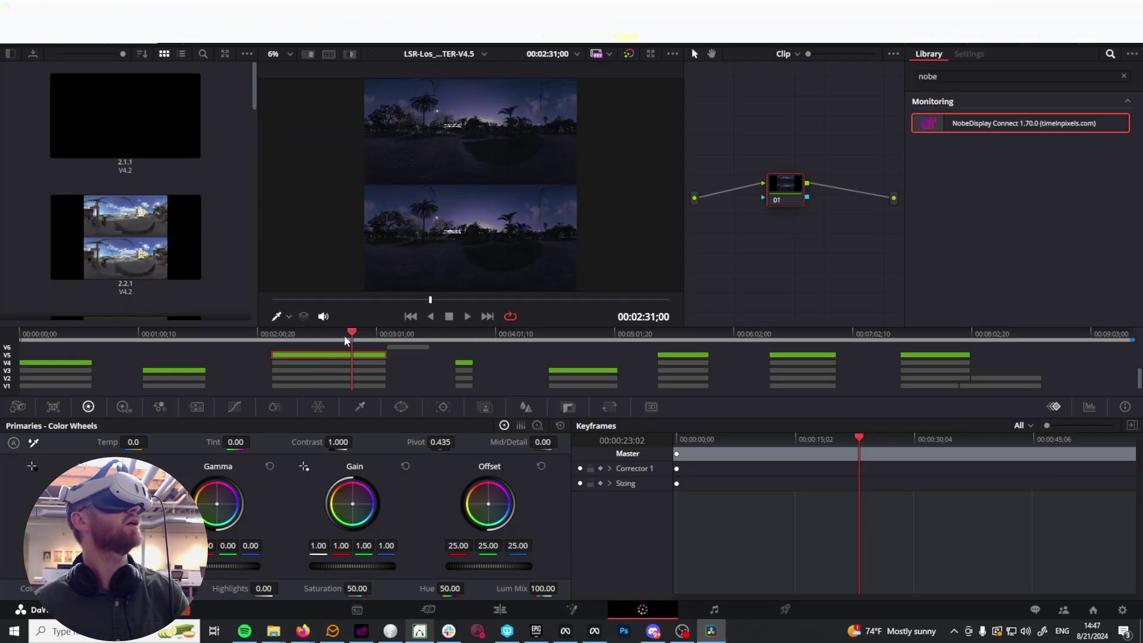
Step: Move the playhead back in DaVinci Resolve and park it at 00:01:23:07 on the Edit page
{"action": "left_click_drag", "start_coordinate": [350, 345], "coordinate": [312, 340]}
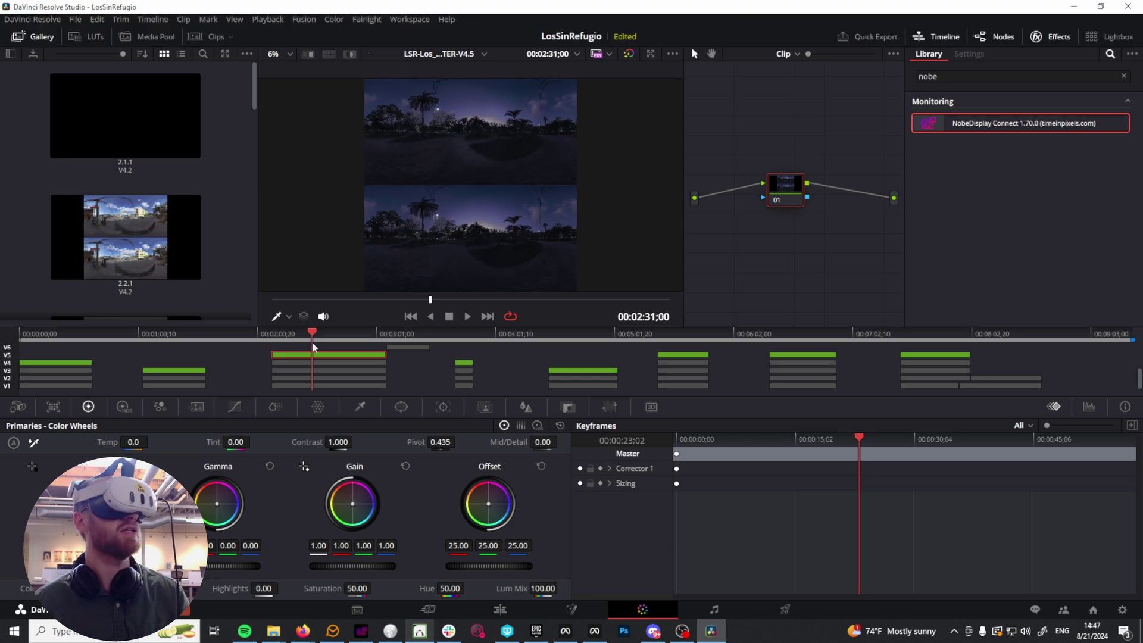
{"action": "left_click", "coordinate": [496, 611]}
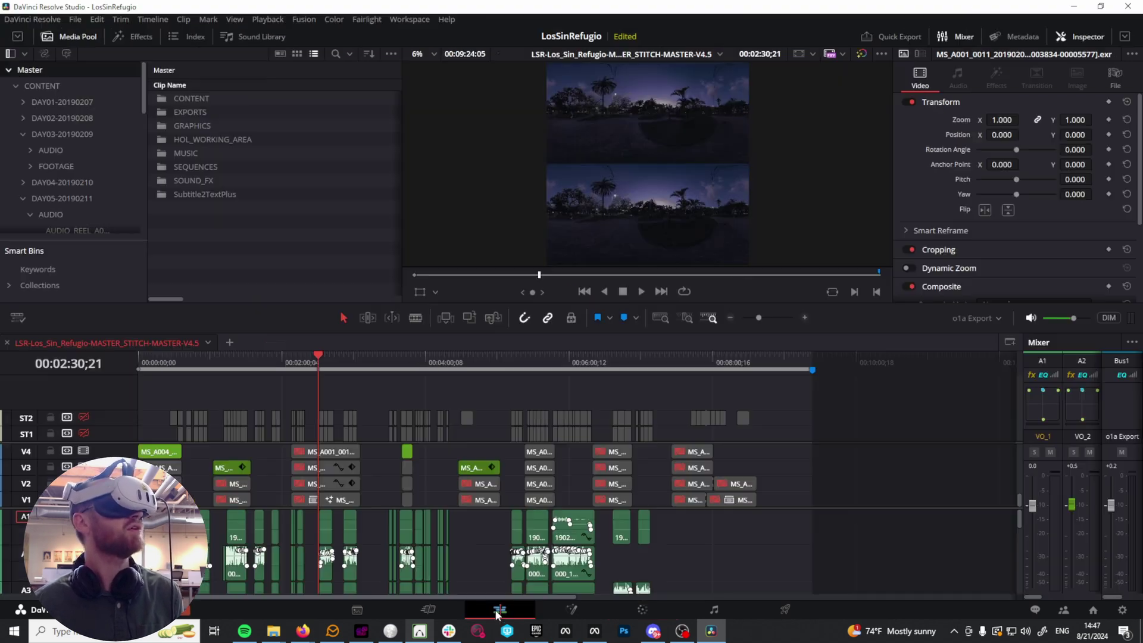
{"action": "left_click", "coordinate": [243, 370]}
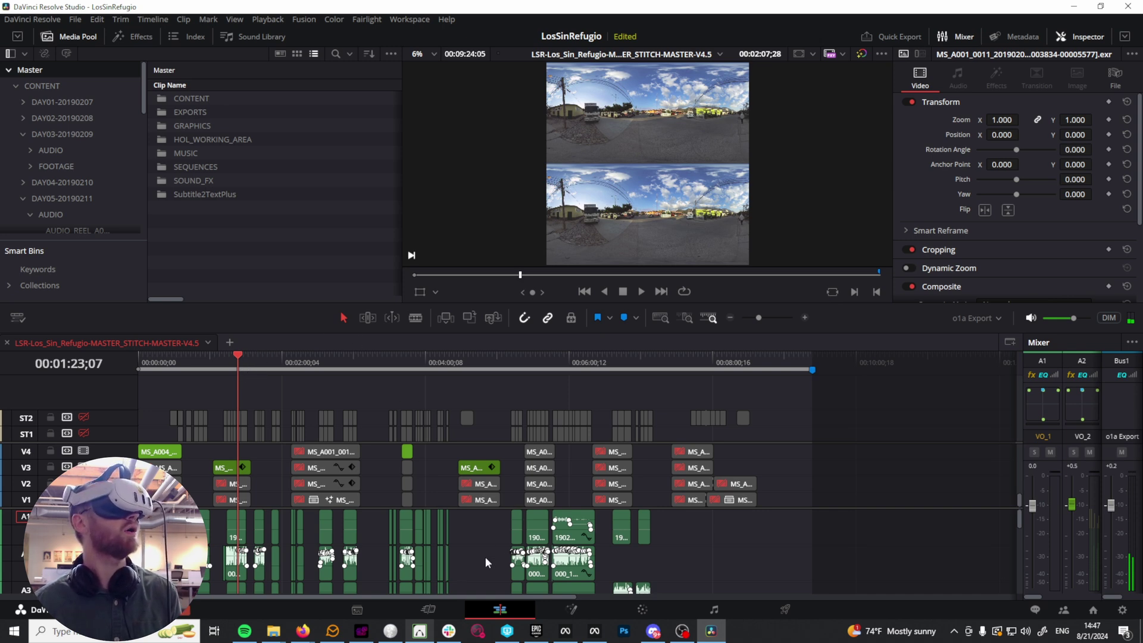
Step: Open the Fusion page for the clip at the playhead
{"action": "left_click", "coordinate": [573, 607]}
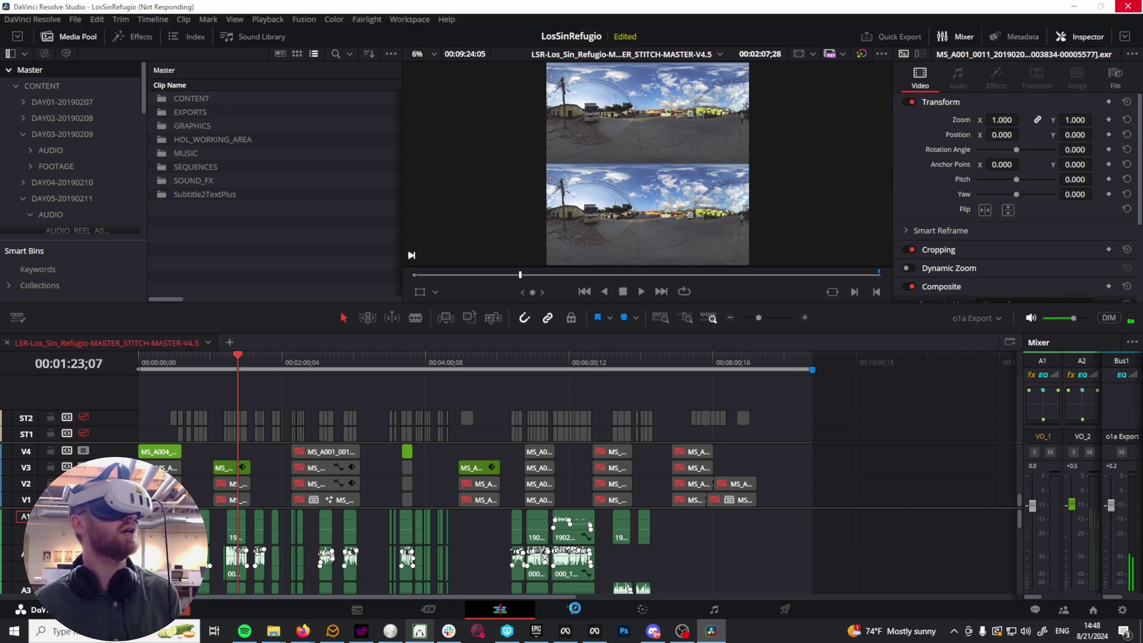